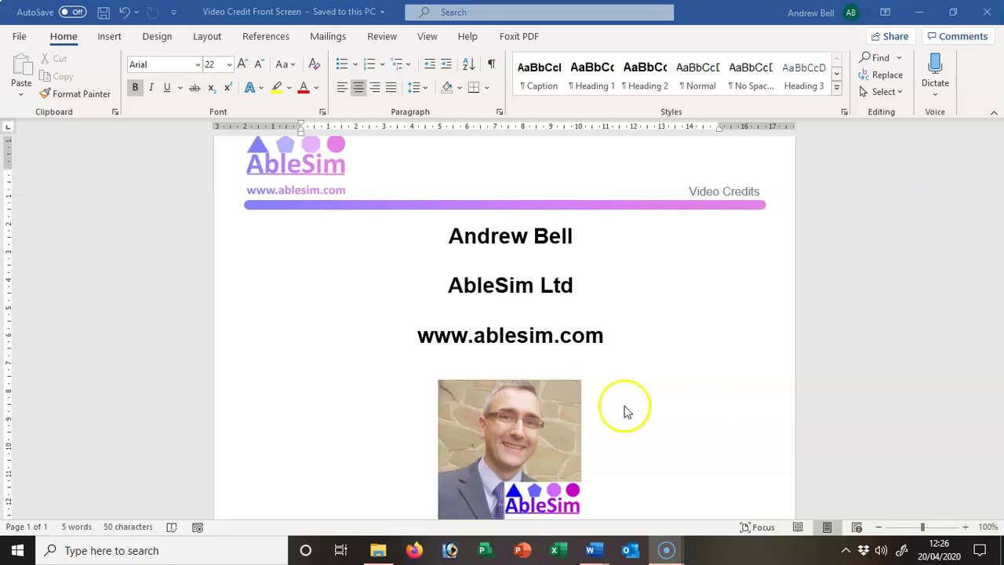
# Switch to the "Dissertation set up" document and insert a page break before the Declaration of Originality heading.
pyautogui.moveTo(591, 549)
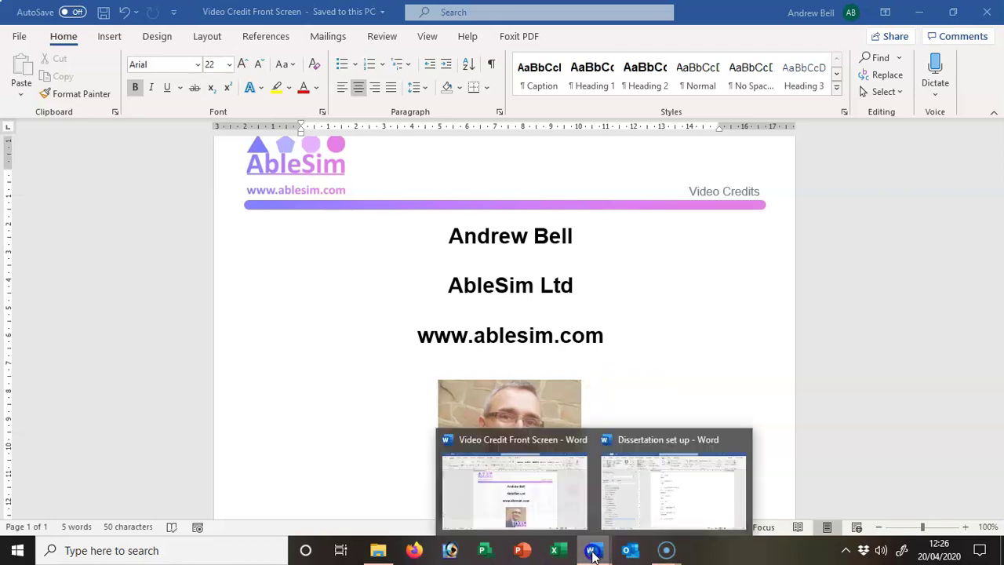
pyautogui.click(665, 519)
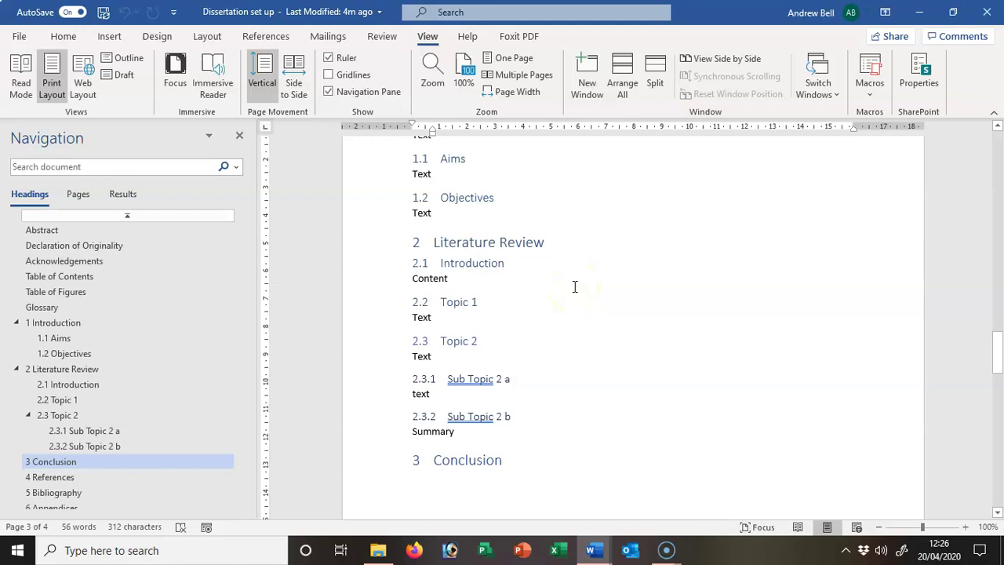
pyautogui.click(70, 230)
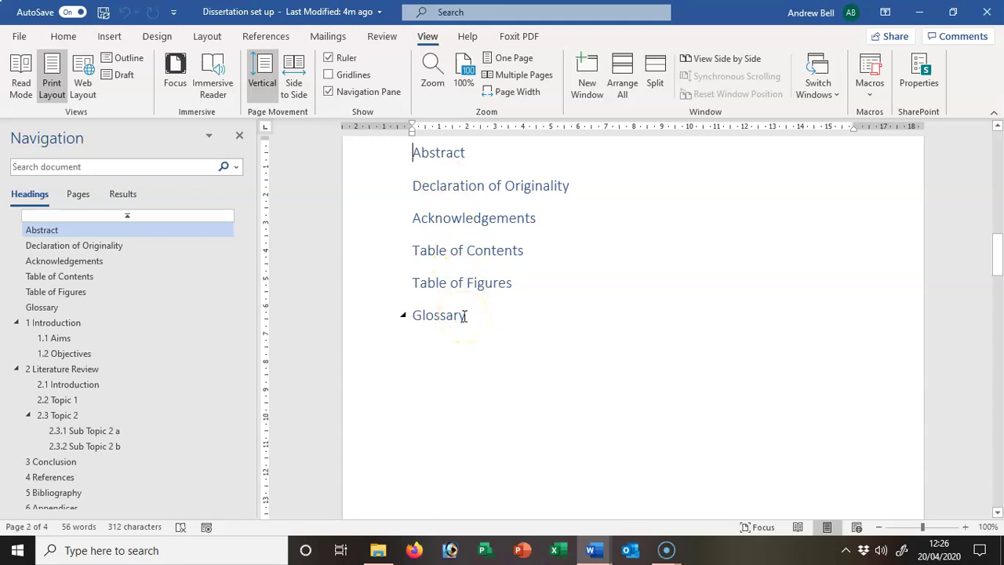
pyautogui.click(413, 185)
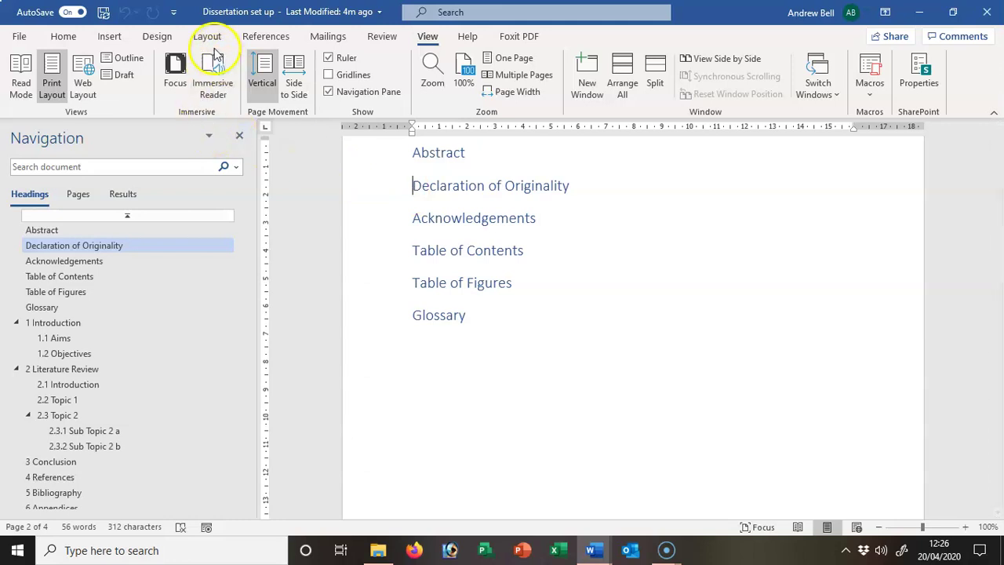
pyautogui.click(116, 39)
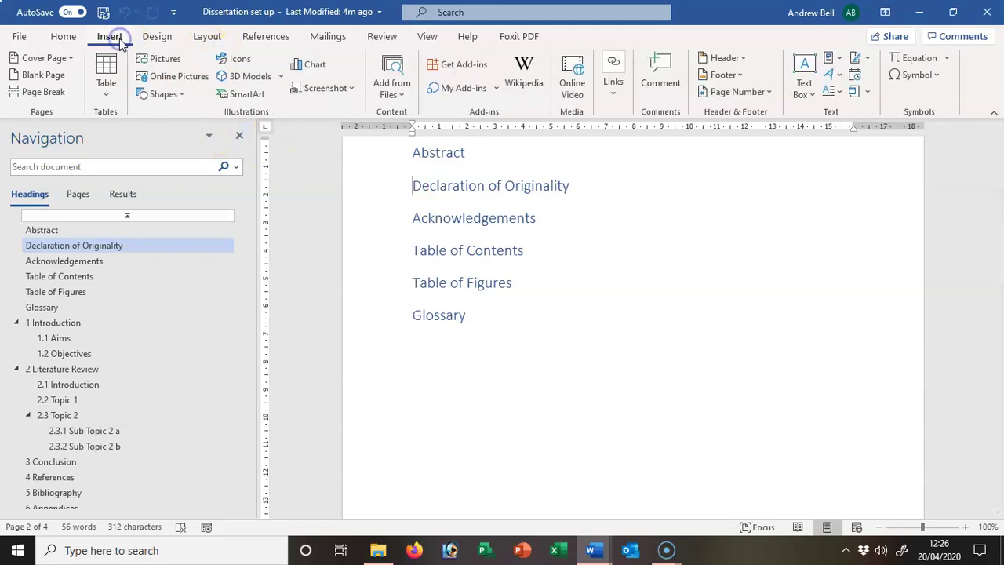
pyautogui.click(45, 92)
# Insert page breaks before the Acknowledgements, Table of Contents, Table of Figures and Glossary headings so each starts a new page.
pyautogui.scroll(-4, 529, 372)
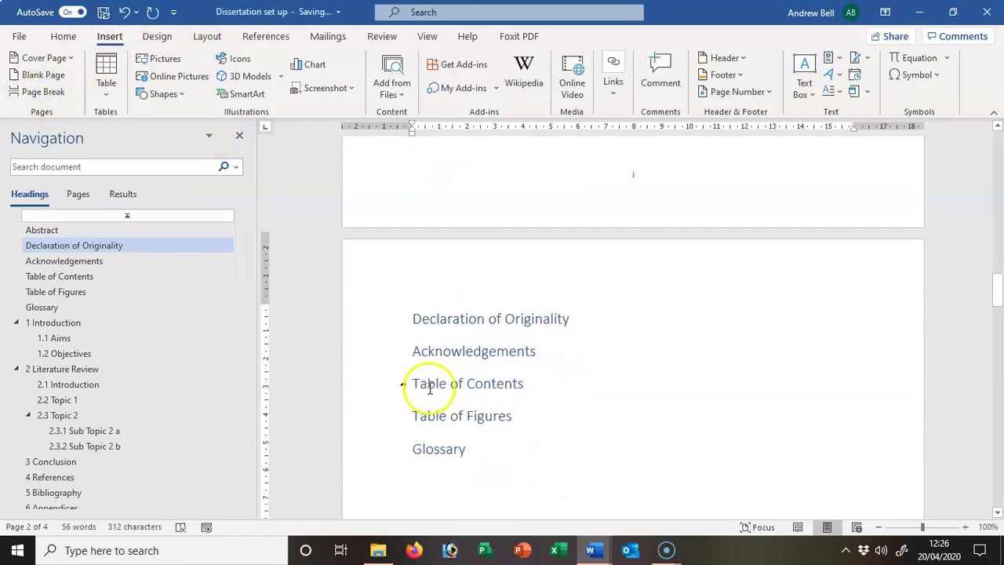
pyautogui.click(411, 345)
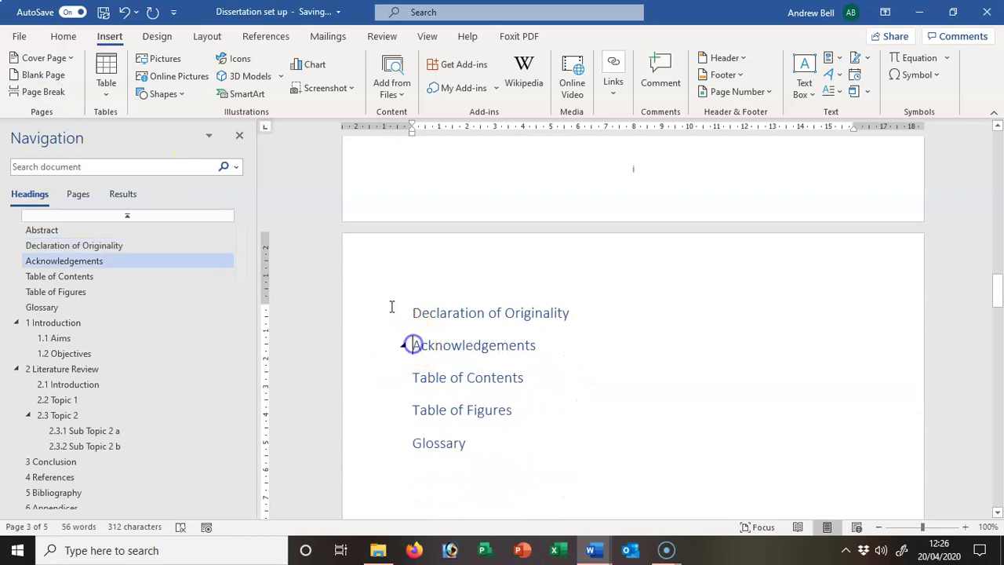
pyautogui.click(44, 92)
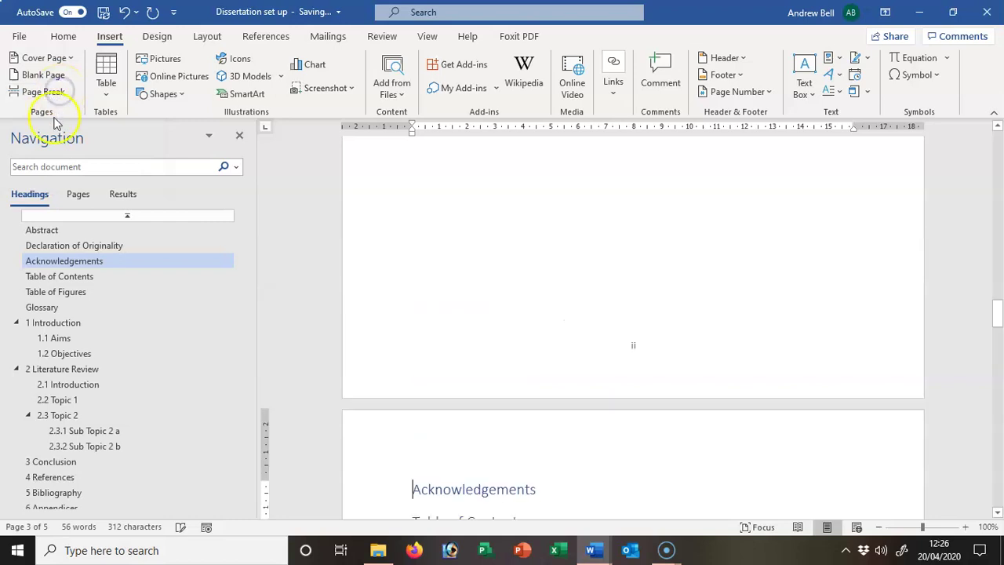
pyautogui.click(67, 276)
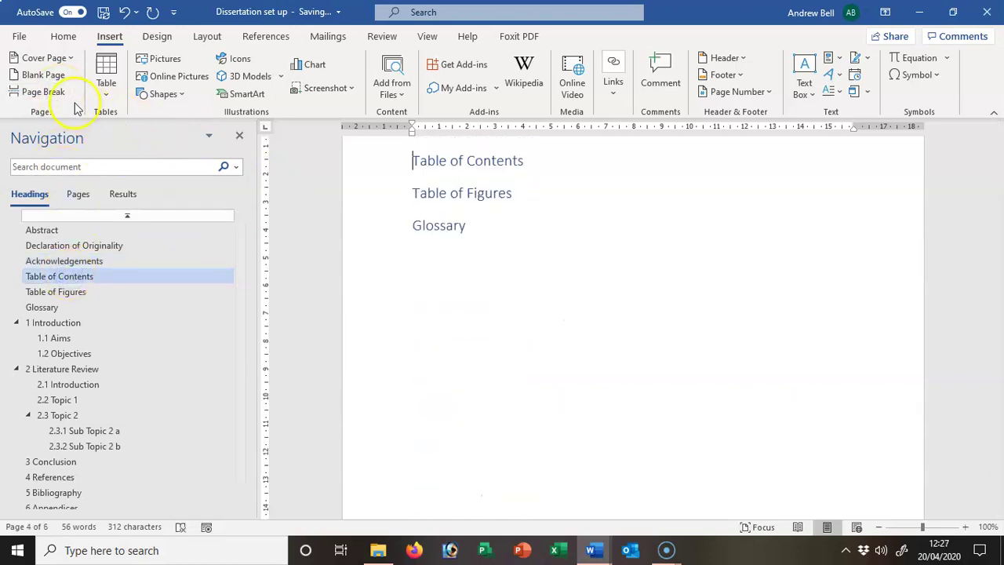
pyautogui.click(47, 92)
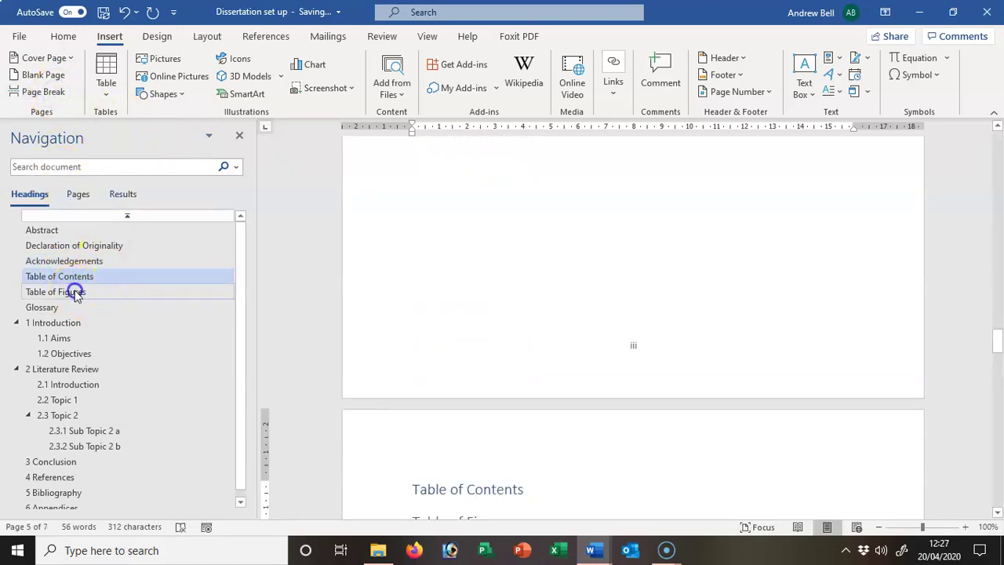
pyautogui.click(76, 295)
pyautogui.click(40, 92)
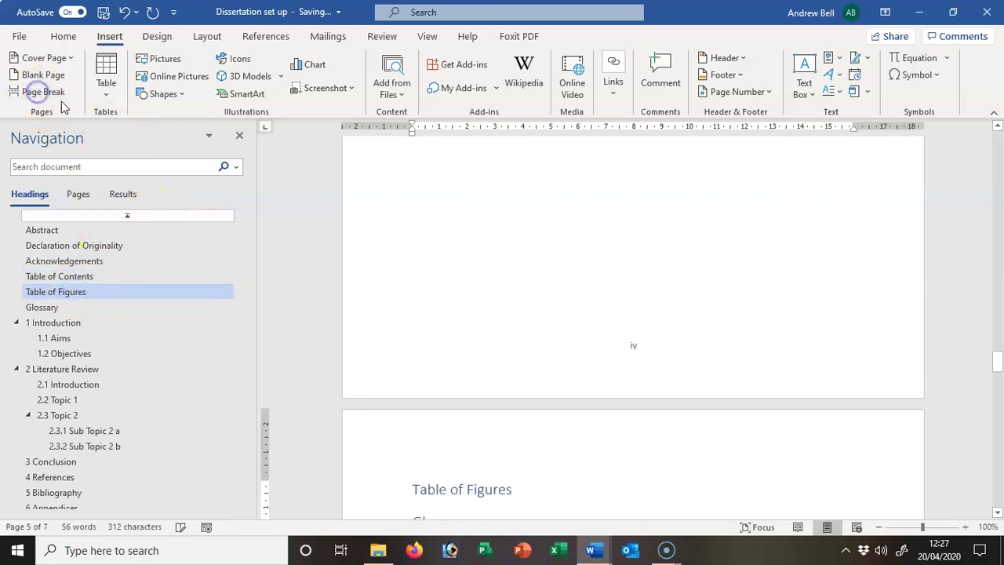
pyautogui.click(47, 307)
pyautogui.click(36, 101)
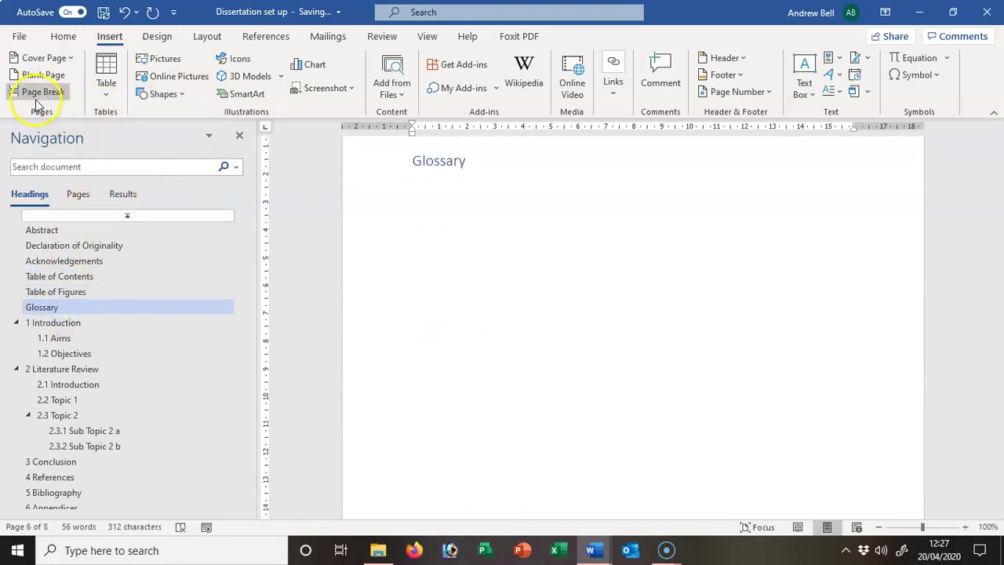
# Insert page breaks before the Literature Review and Conclusion chapter headings.
pyautogui.click(59, 325)
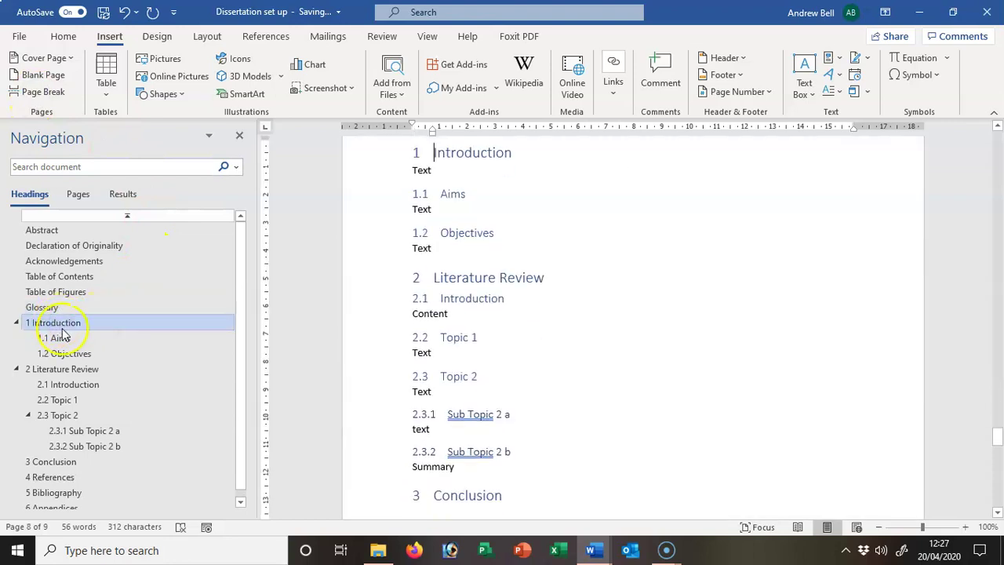
pyautogui.click(71, 371)
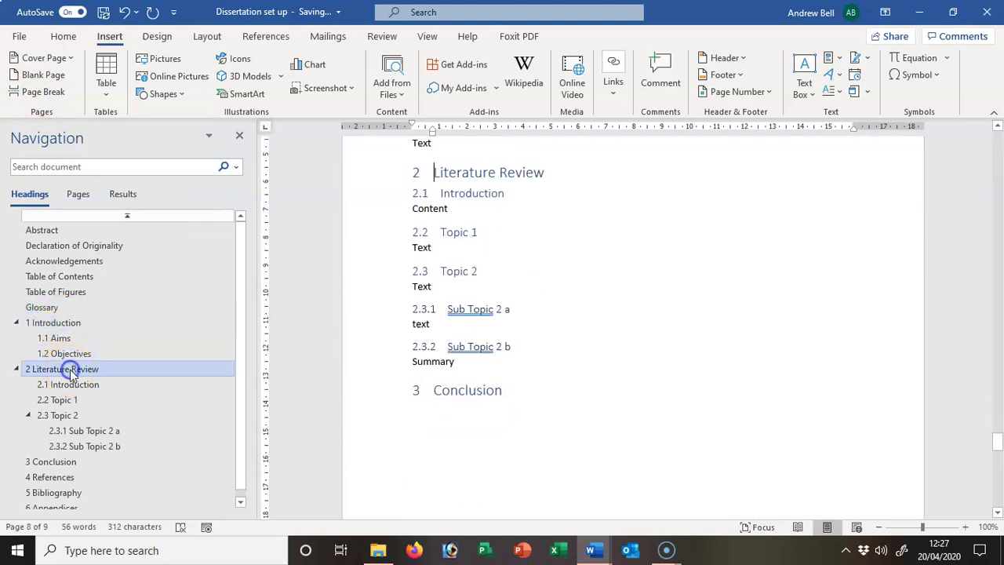
pyautogui.click(43, 92)
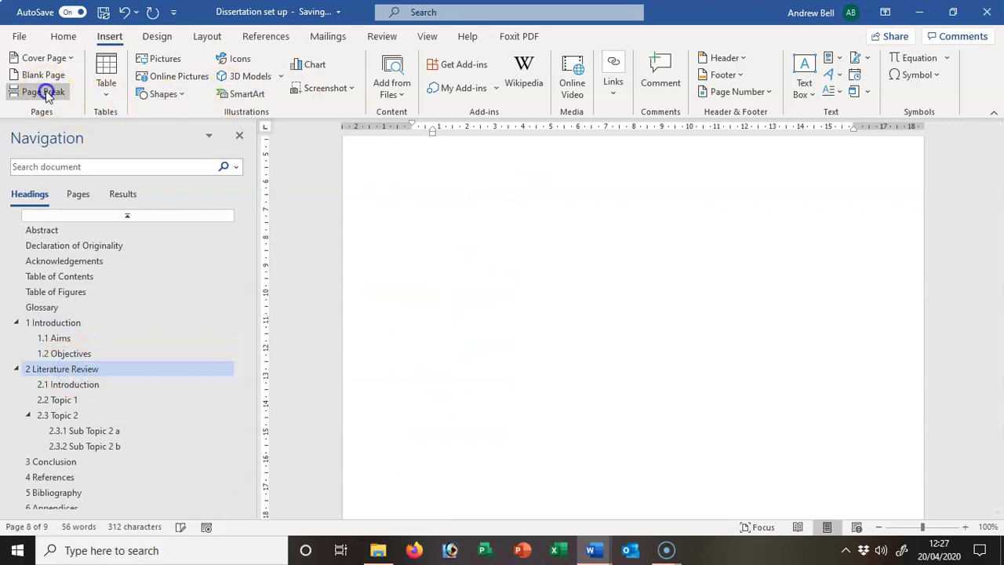
pyautogui.click(53, 461)
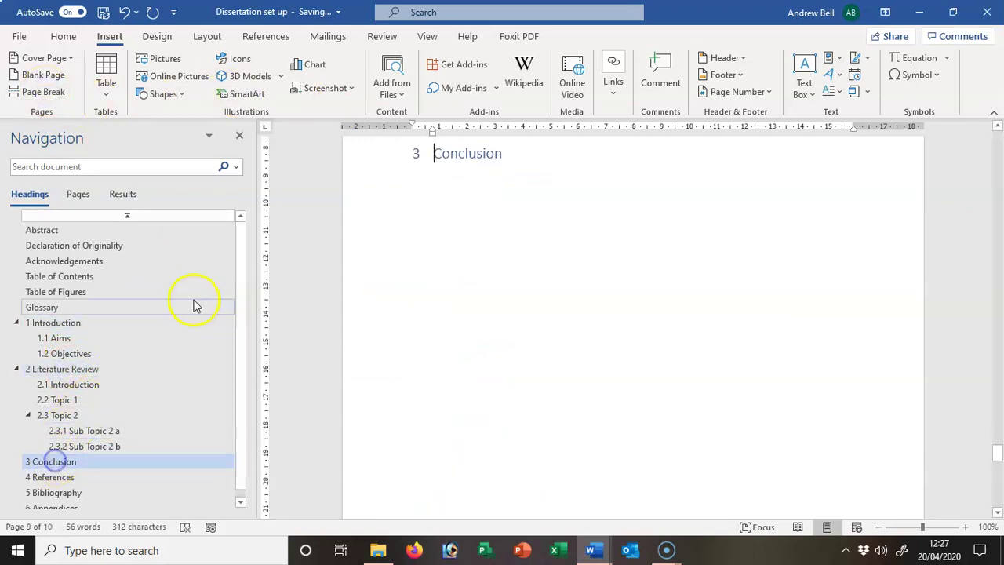
pyautogui.click(41, 92)
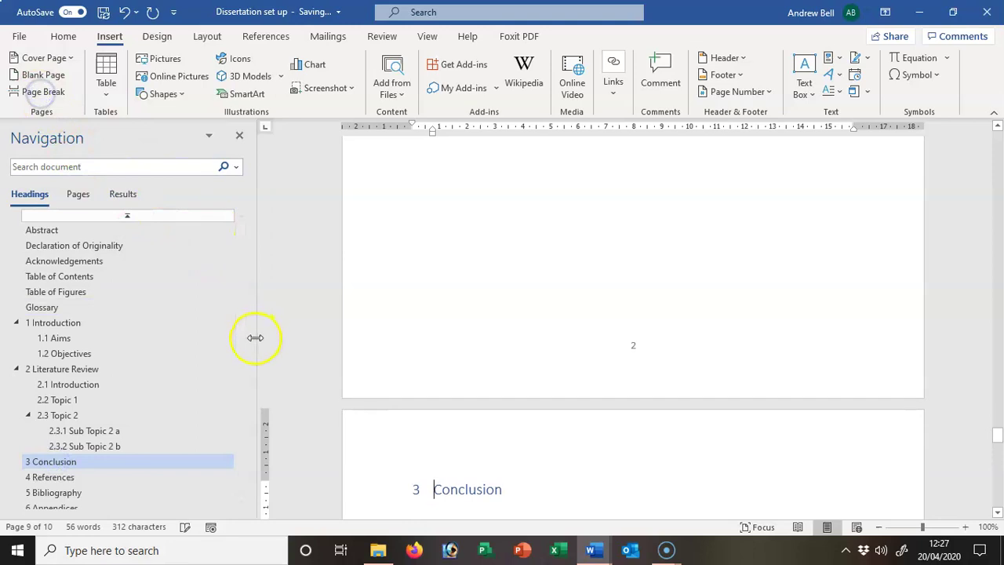
# Insert page breaks before the References, Bibliography and Appendices headings.
pyautogui.click(51, 476)
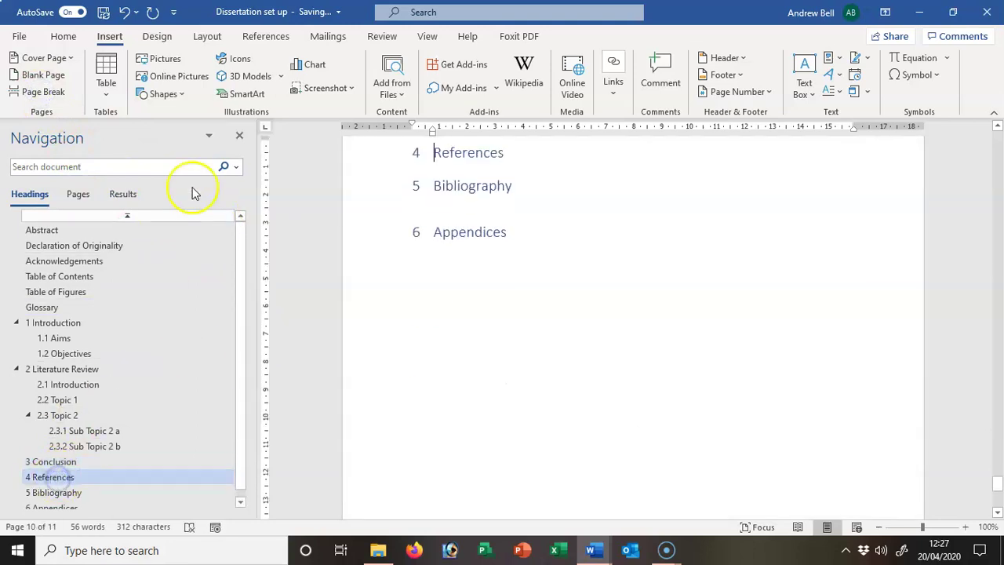
pyautogui.click(41, 94)
pyautogui.click(55, 492)
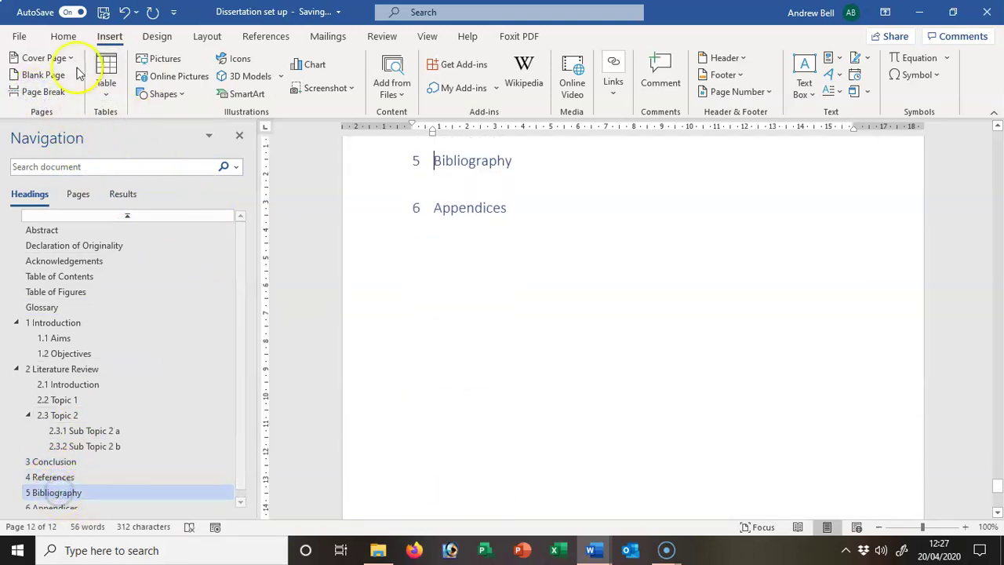
pyautogui.click(39, 92)
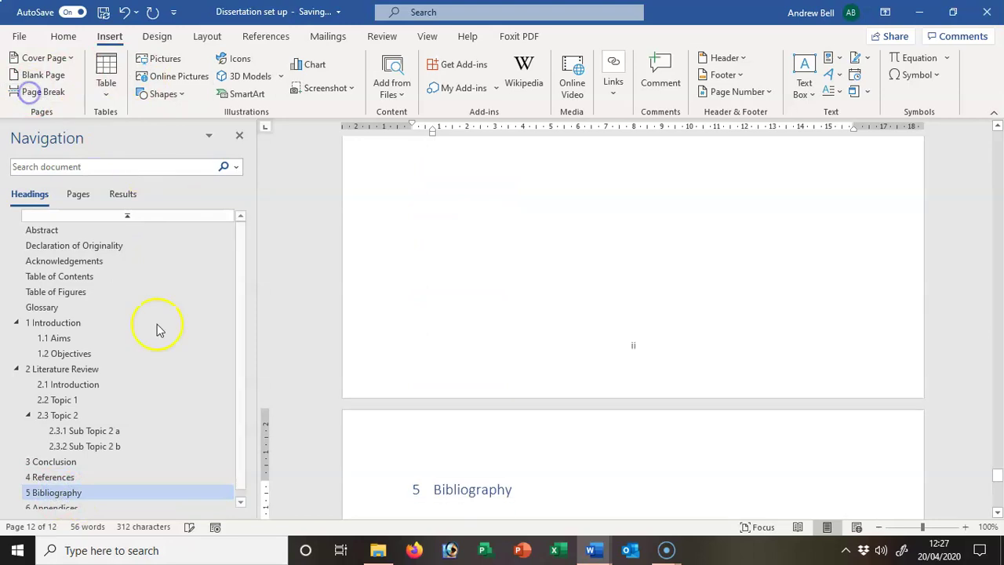
pyautogui.click(60, 501)
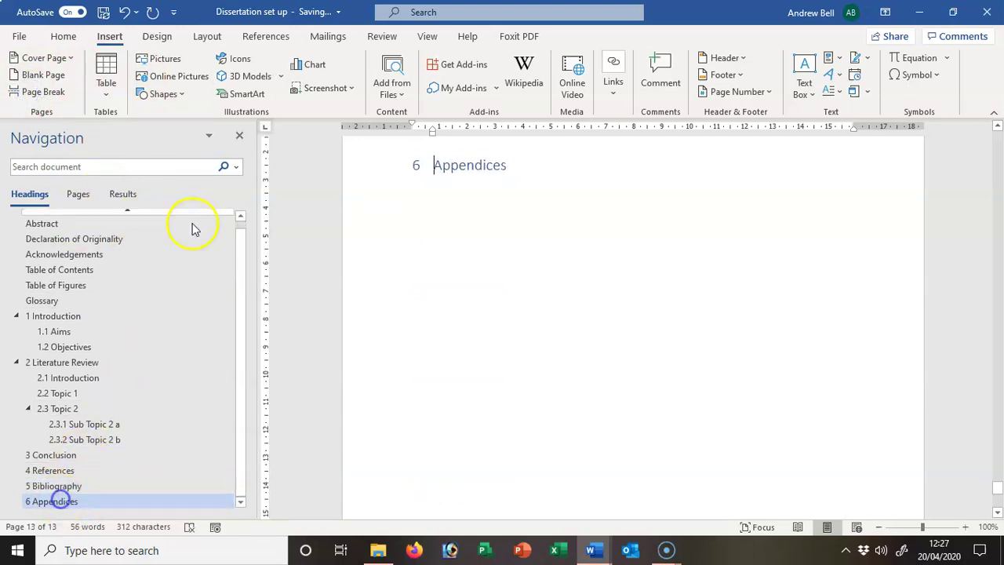
pyautogui.click(36, 93)
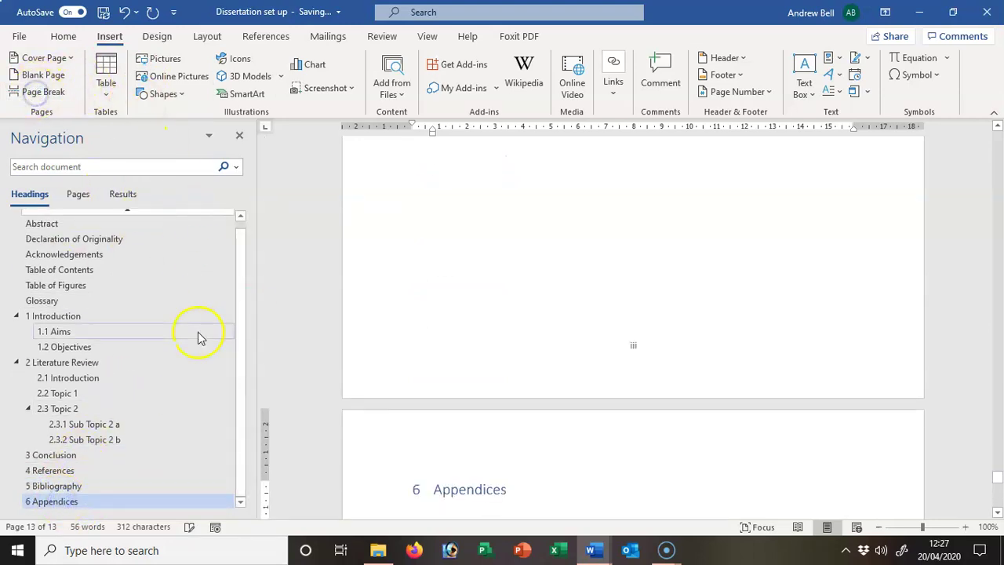
# Remove the heading numbering from the References, Bibliography and Appendices headings, keeping their Heading 1 style.
pyautogui.click(55, 474)
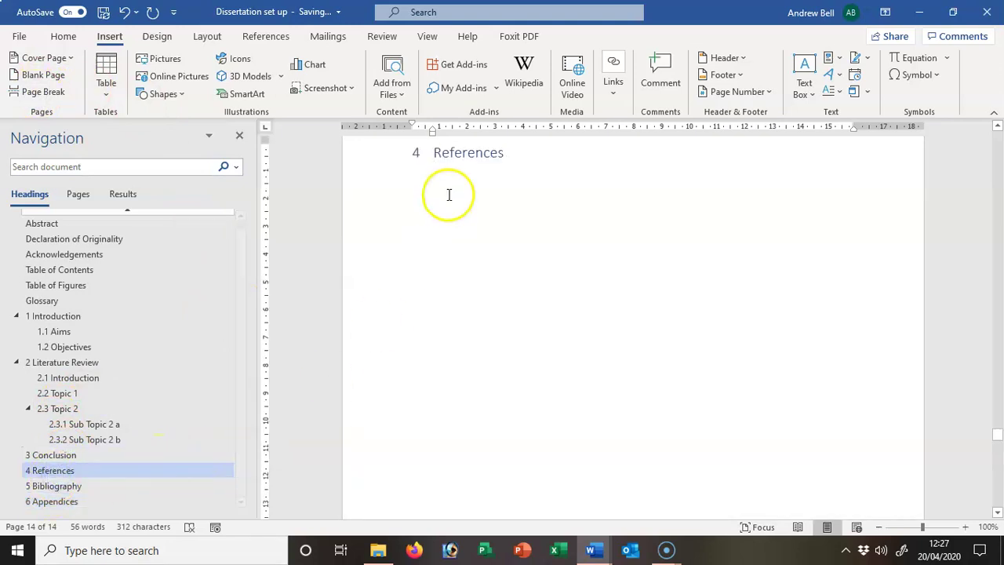
pyautogui.click(412, 152)
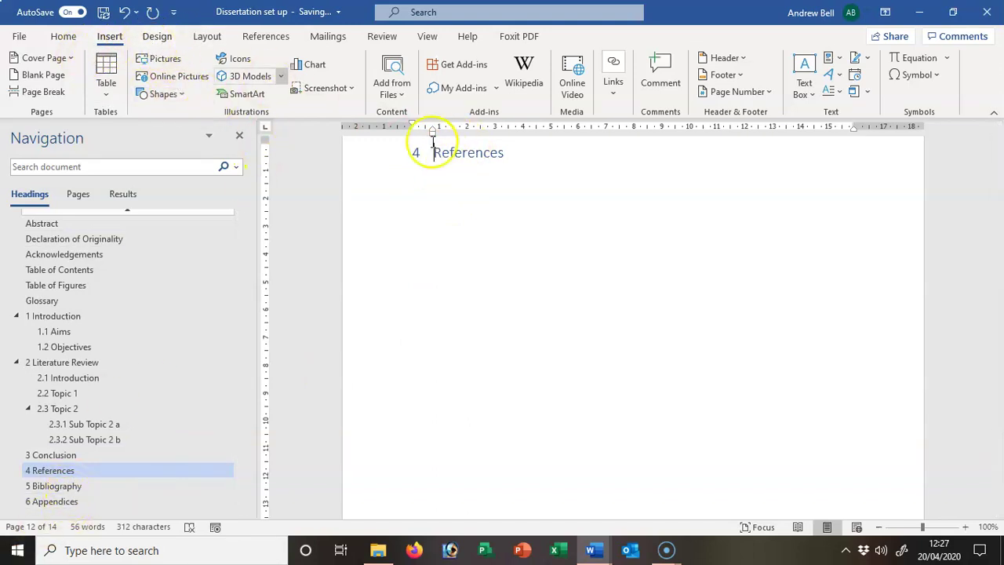
pyautogui.click(63, 36)
pyautogui.click(372, 69)
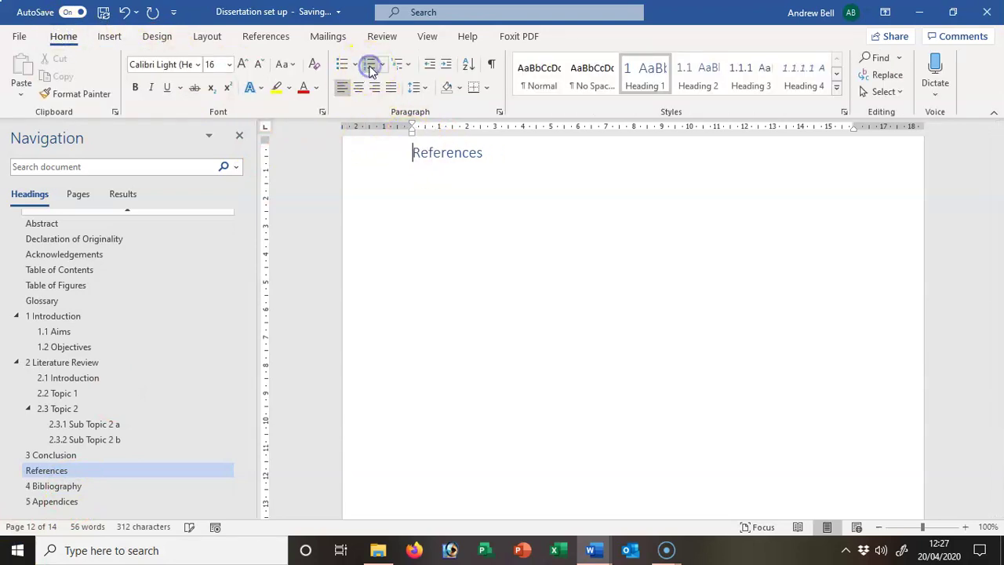
pyautogui.click(47, 485)
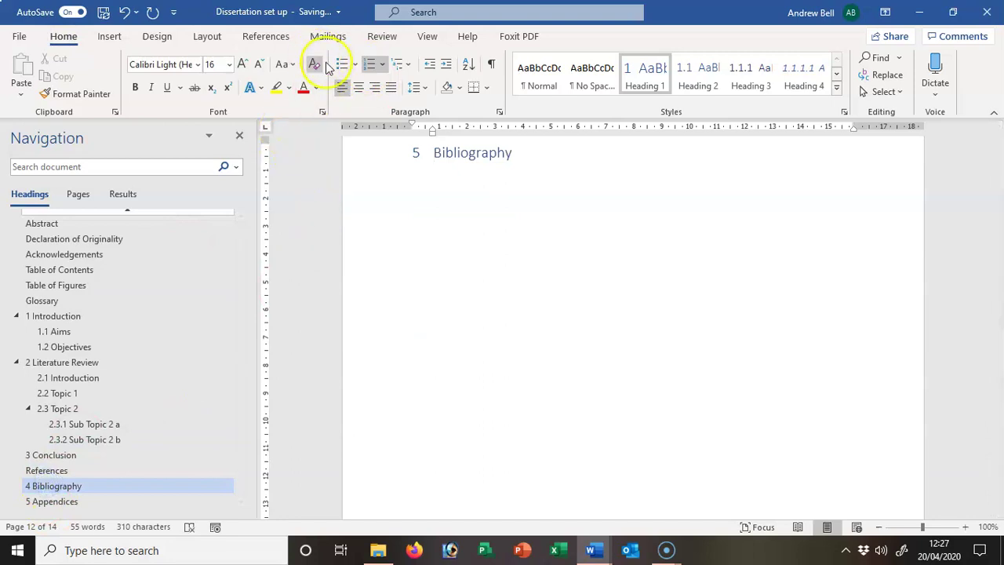
pyautogui.click(370, 64)
pyautogui.click(53, 506)
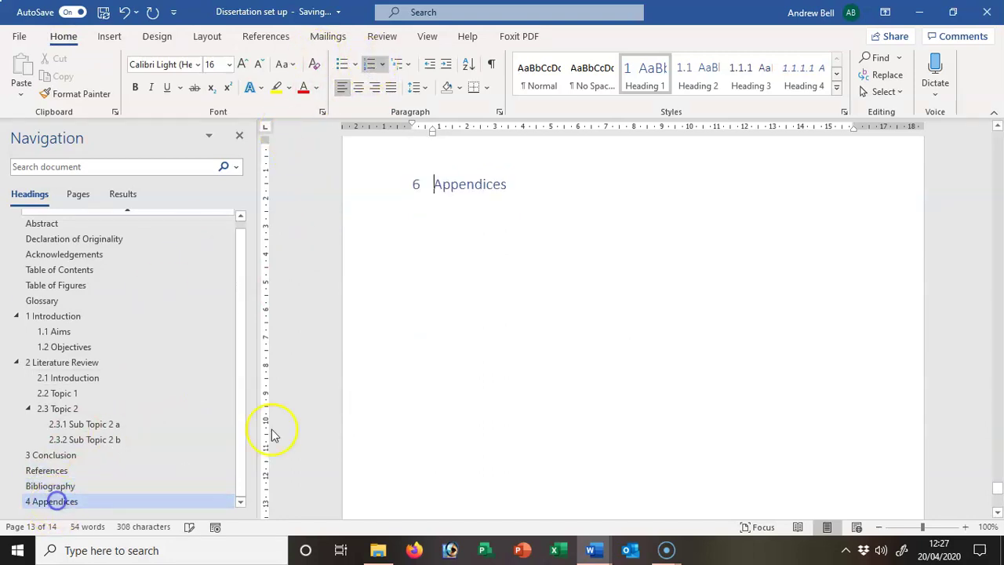
pyautogui.click(370, 64)
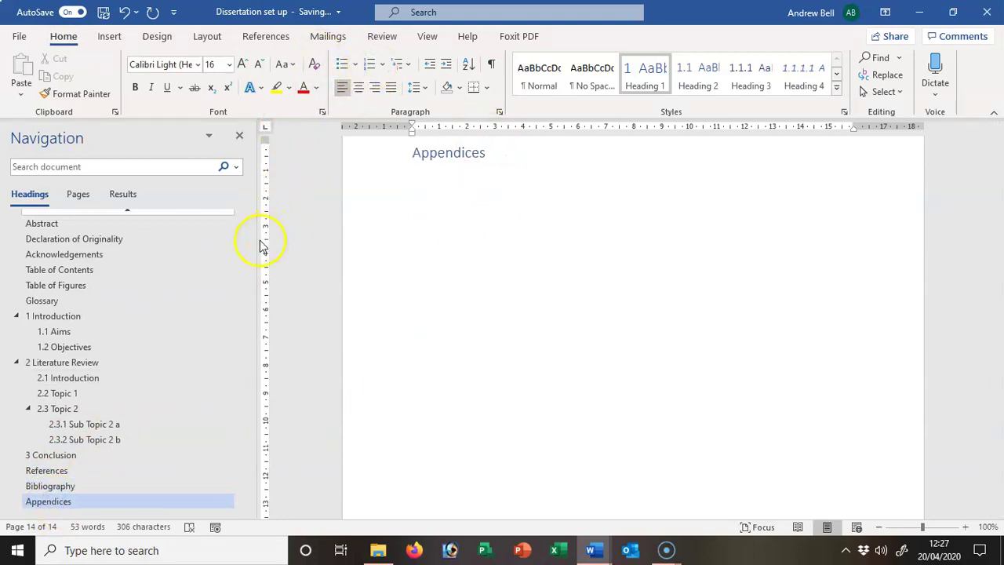
# Insert an Automatic Table 2 table of contents on a blank line below the Table of Contents heading.
pyautogui.click(73, 273)
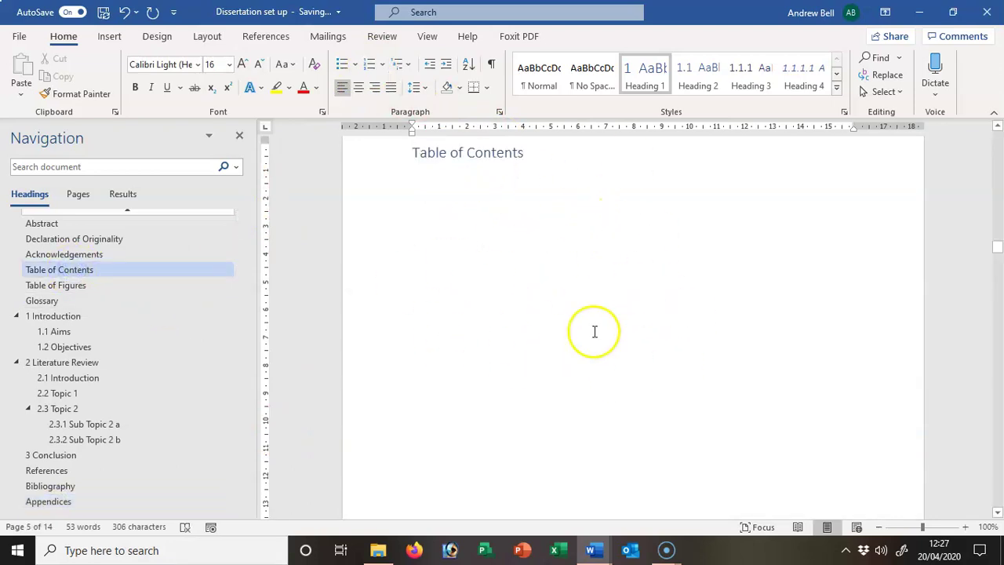
pyautogui.click(555, 157)
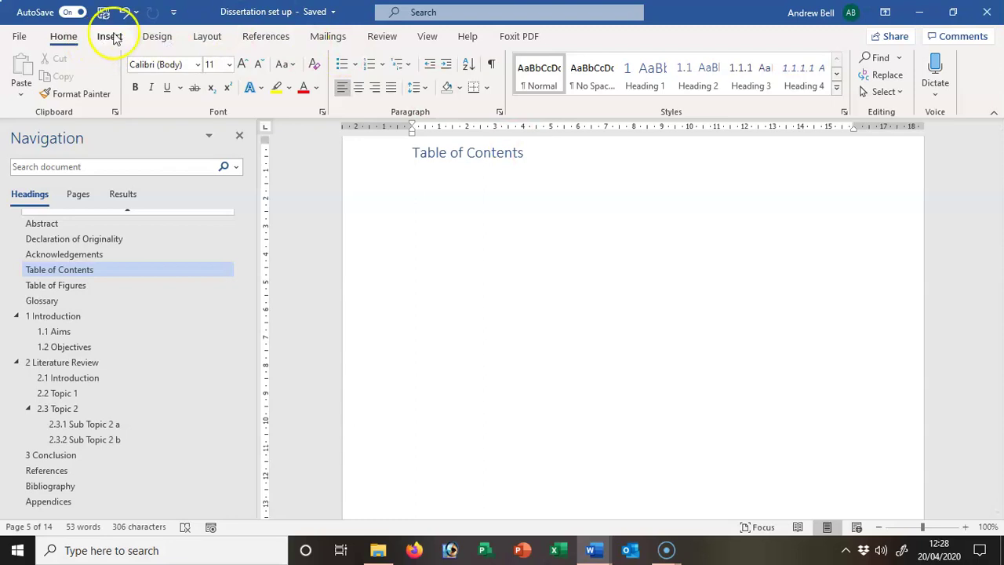
pyautogui.click(262, 44)
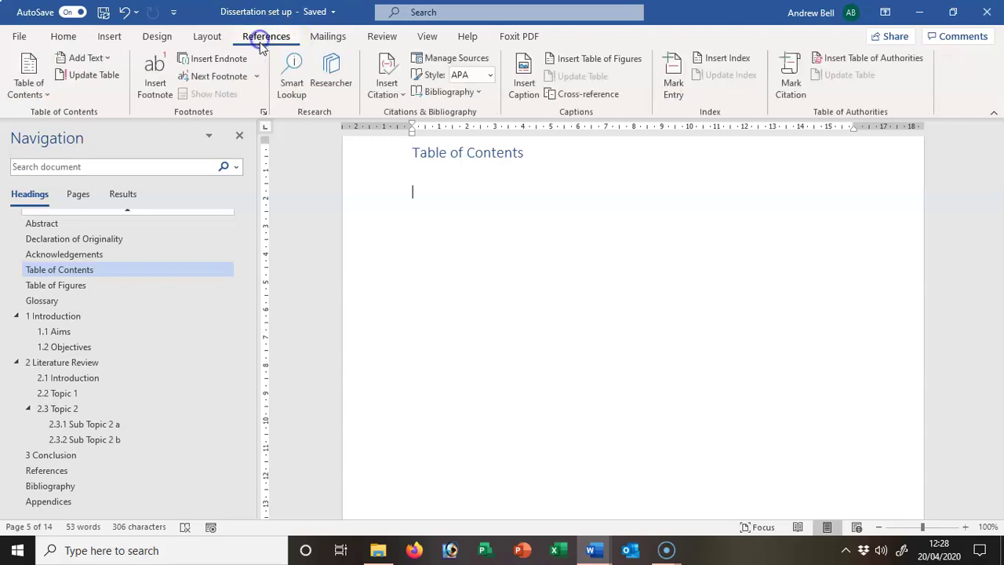
pyautogui.click(45, 95)
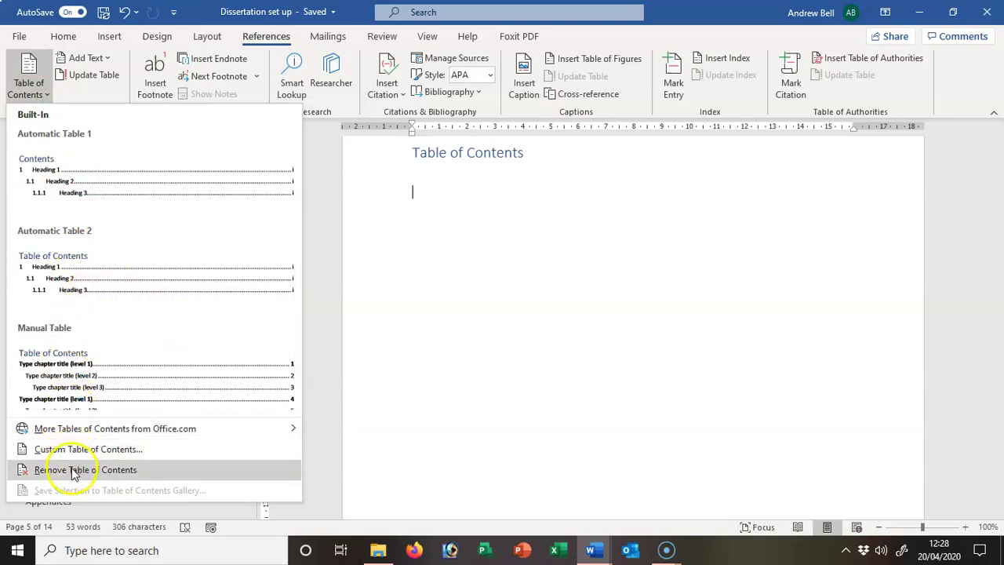
pyautogui.click(104, 278)
pyautogui.scroll(5, 706, 329)
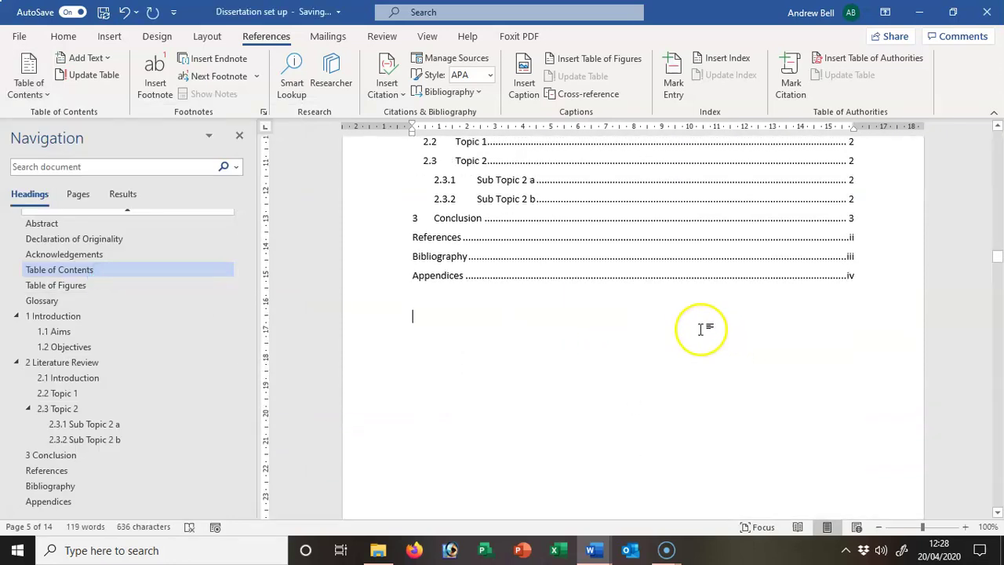
pyautogui.scroll(2, 682, 336)
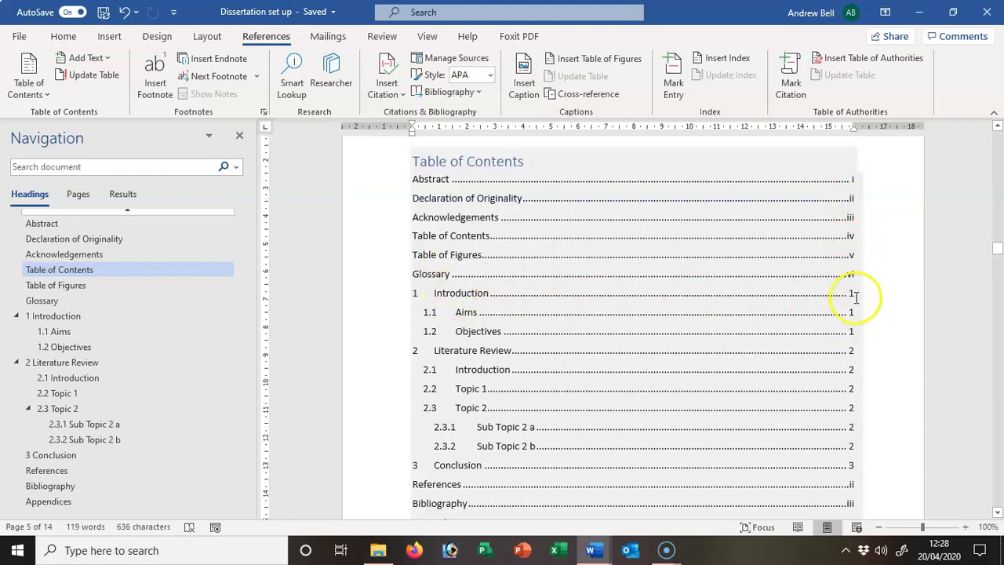
pyautogui.scroll(-2, 856, 297)
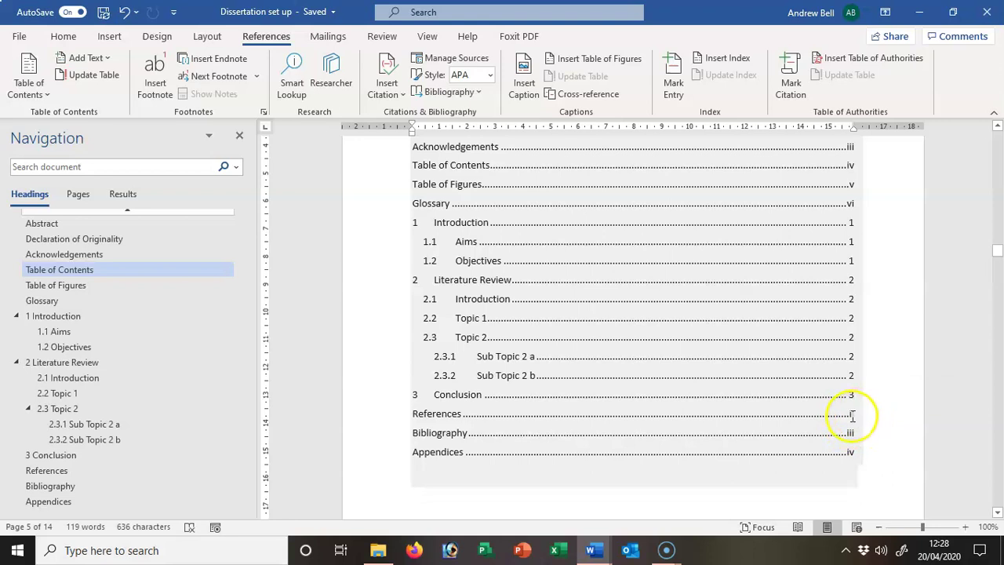
# Delete the blank page between the Conclusion chapter and the References heading.
pyautogui.click(78, 470)
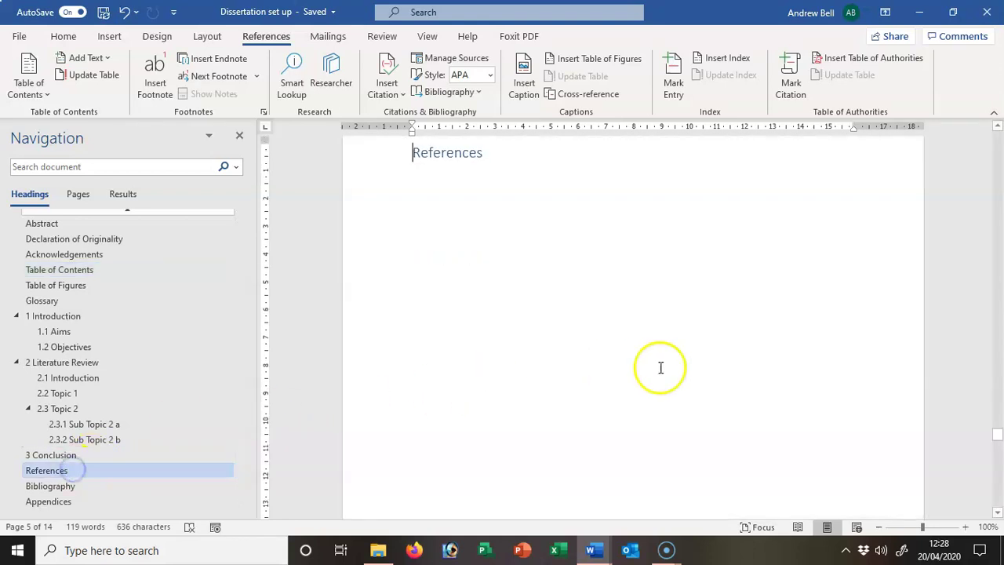
pyautogui.scroll(-5, 652, 370)
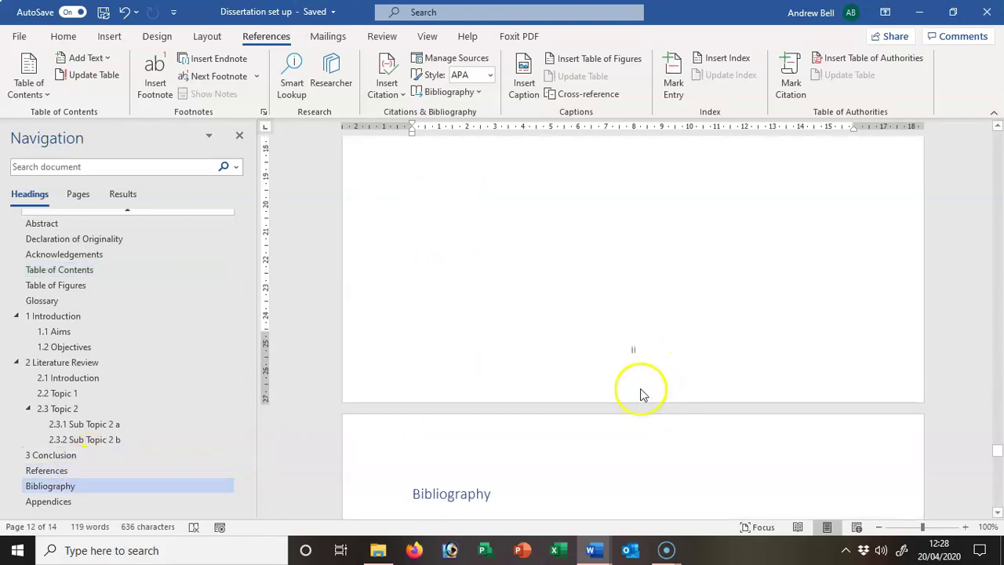
pyautogui.scroll(5, 637, 366)
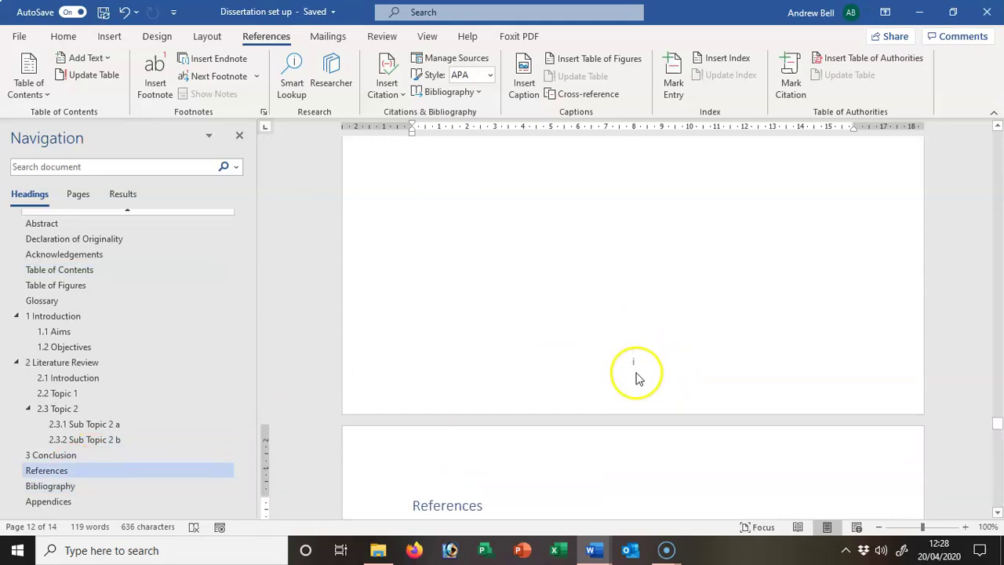
pyautogui.scroll(10, 640, 357)
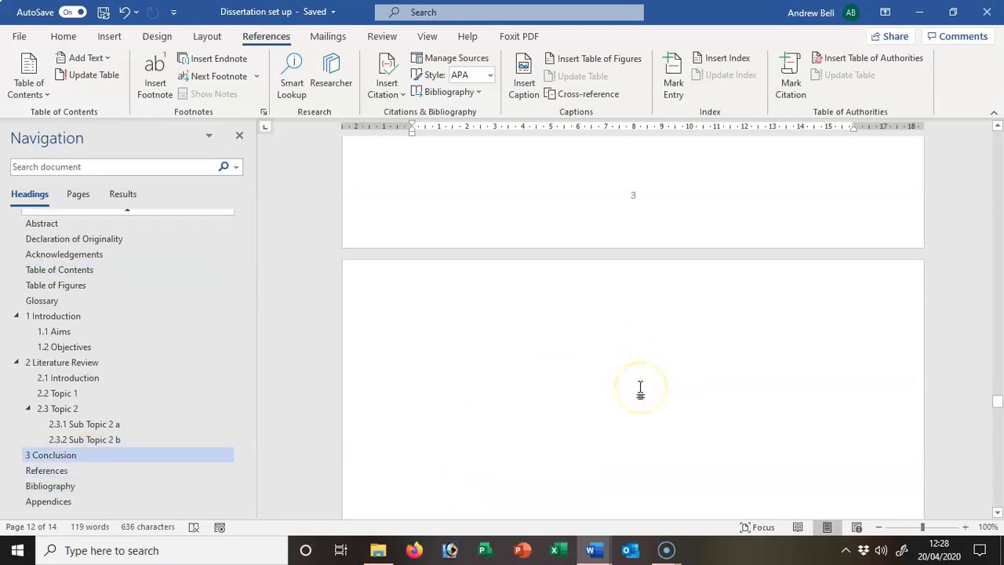
pyautogui.click(565, 305)
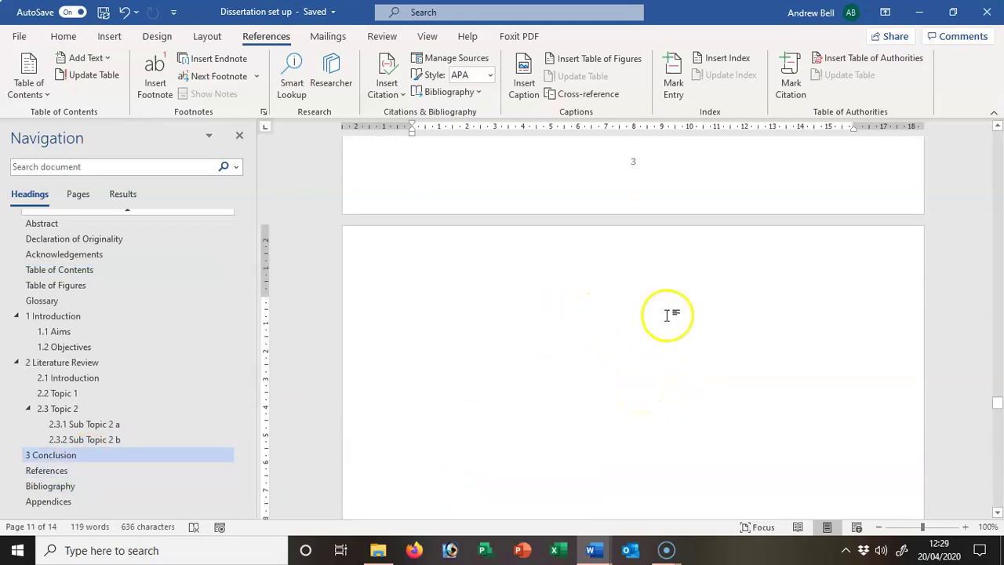
pyautogui.hotkey('ctrl', 'z')
pyautogui.press('Delete')
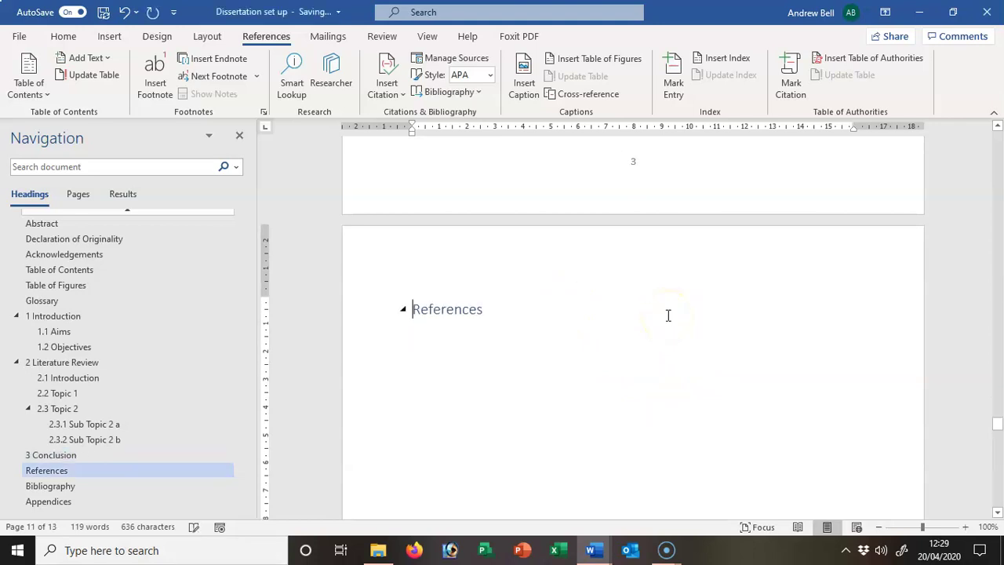
# Update the entire automatic table of contents to reflect the removed blank page.
pyautogui.click(51, 271)
pyautogui.click(758, 307)
pyautogui.scroll(-3, 742, 325)
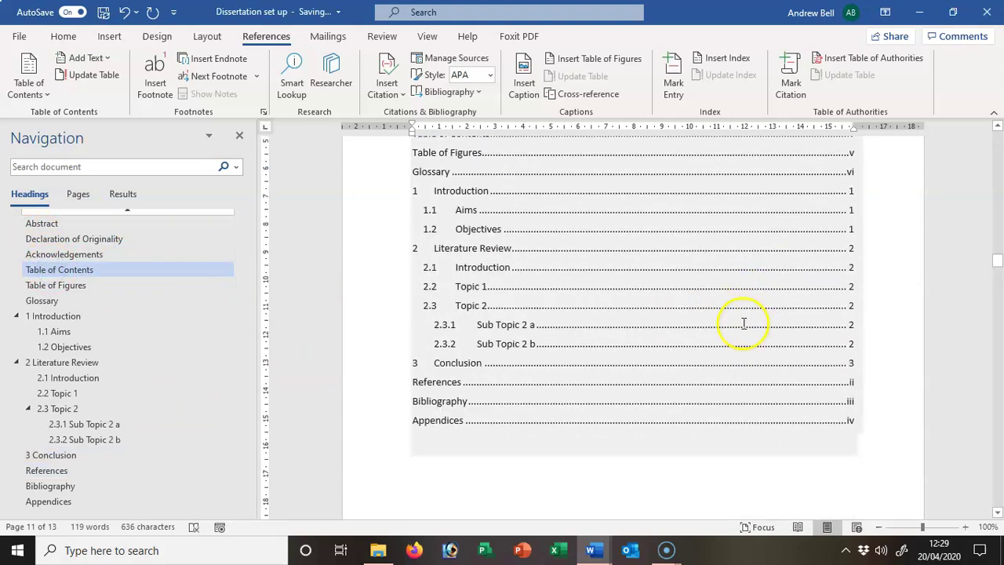
pyautogui.click(812, 380)
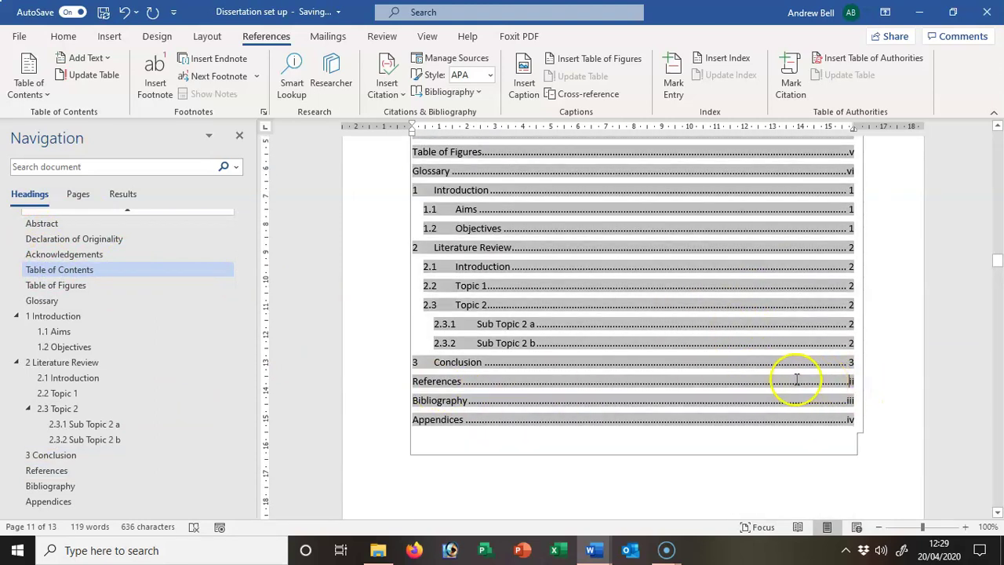
pyautogui.click(696, 452)
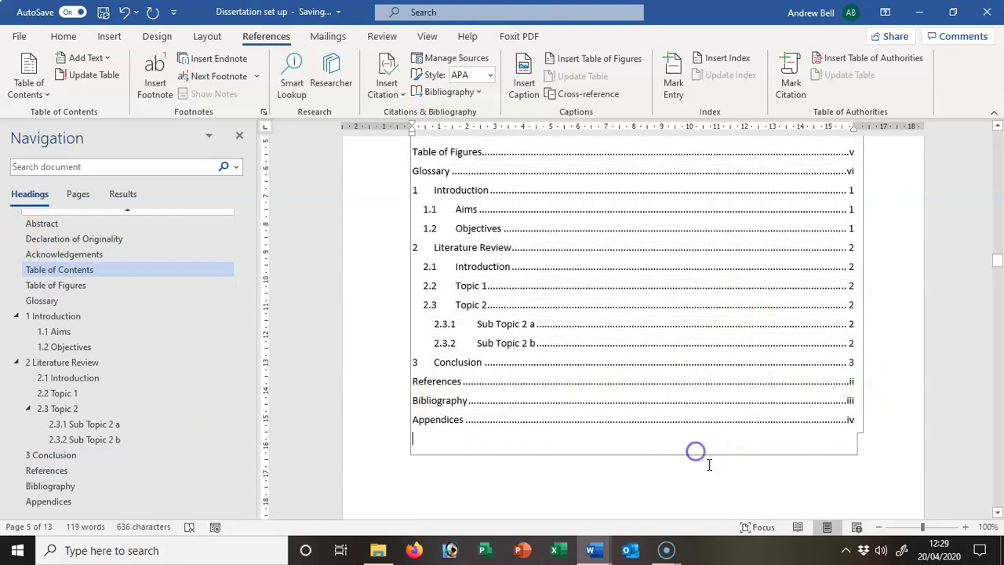
pyautogui.click(588, 365)
pyautogui.rightClick(608, 362)
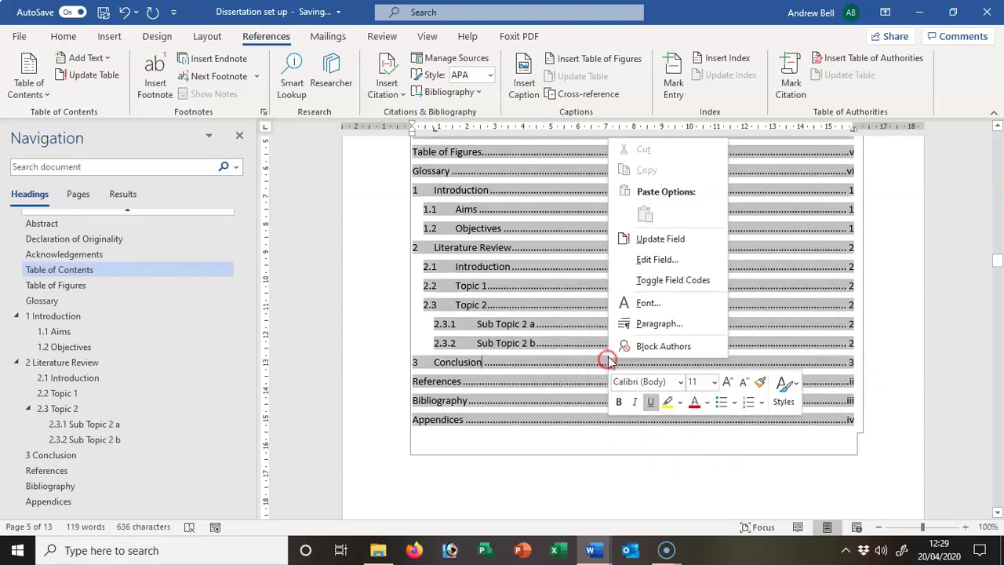
pyautogui.click(679, 239)
pyautogui.click(445, 274)
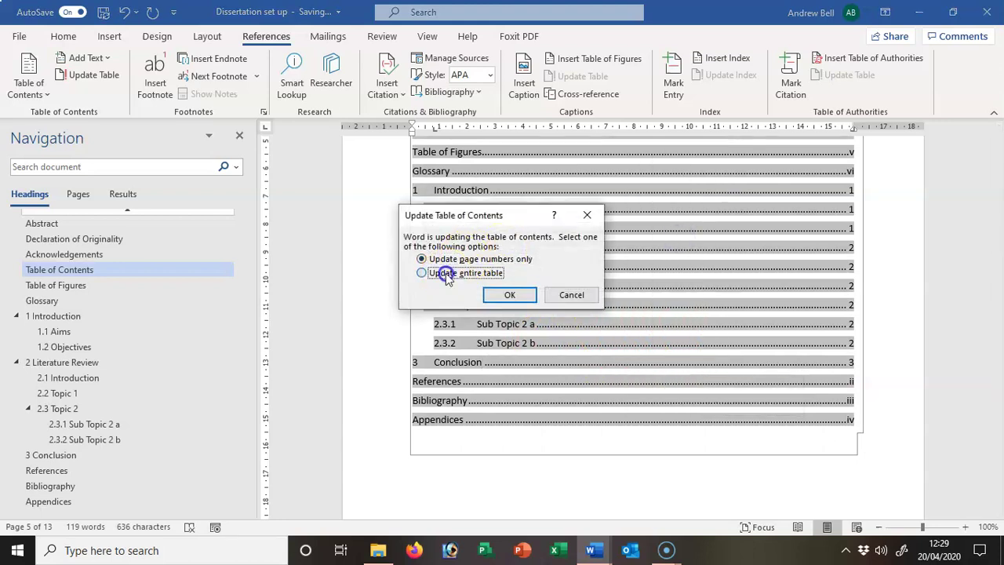
pyautogui.click(509, 295)
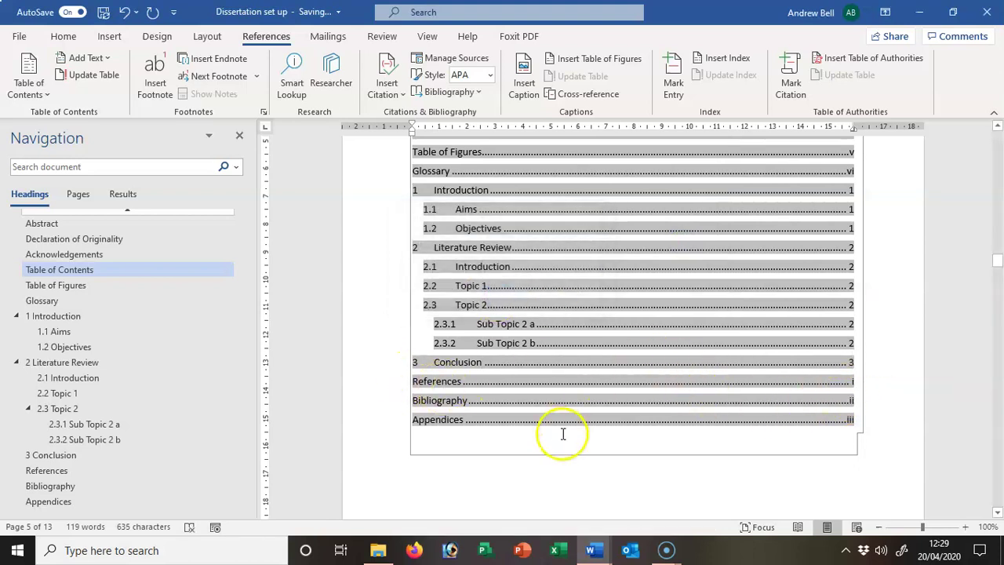
pyautogui.click(573, 487)
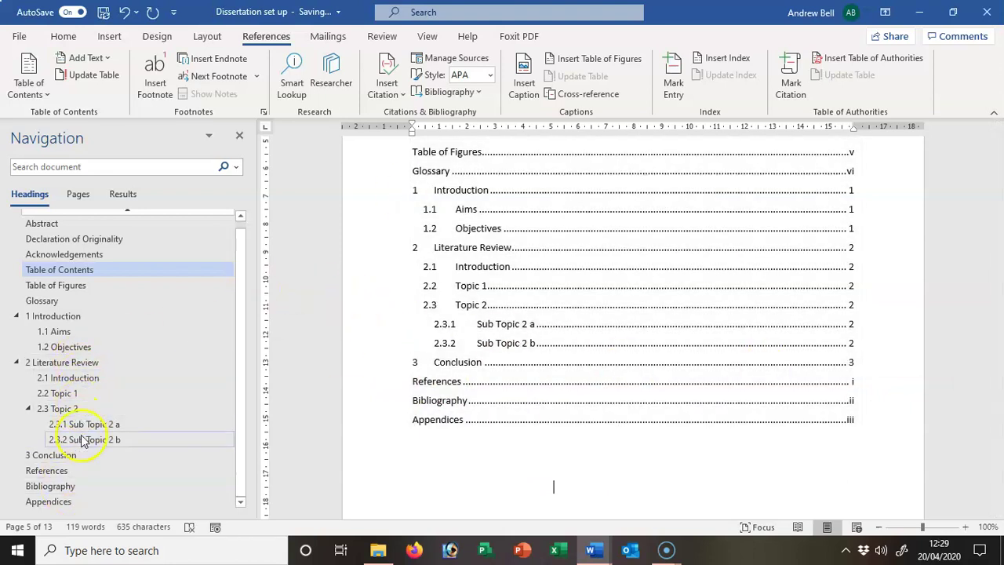
pyautogui.click(599, 246)
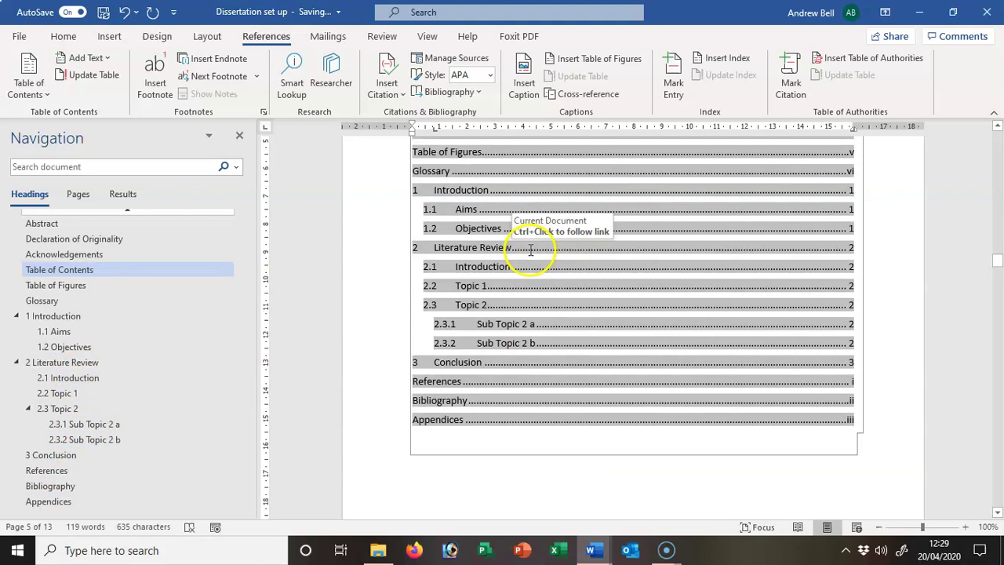
pyautogui.scroll(3, 531, 249)
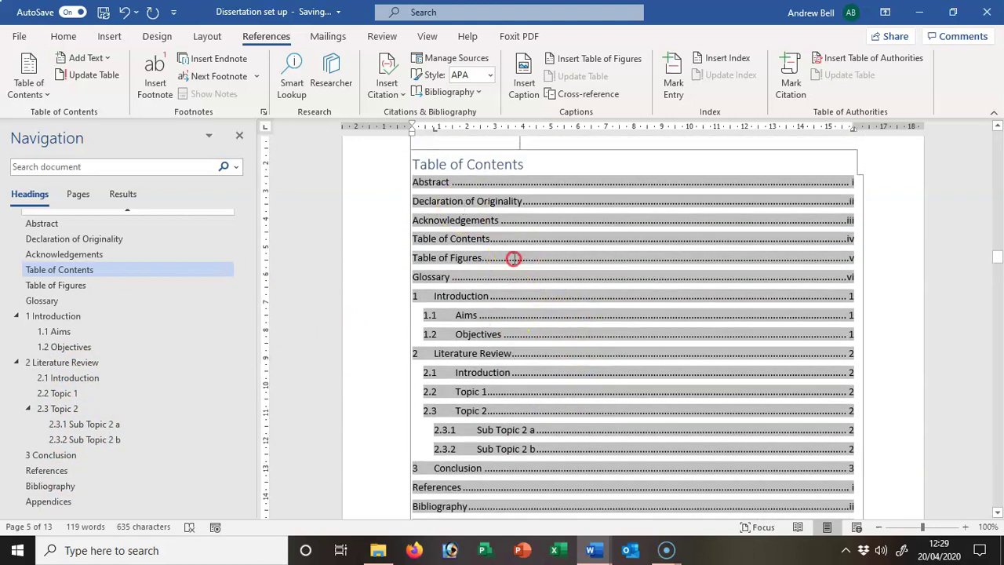
pyautogui.rightClick(513, 258)
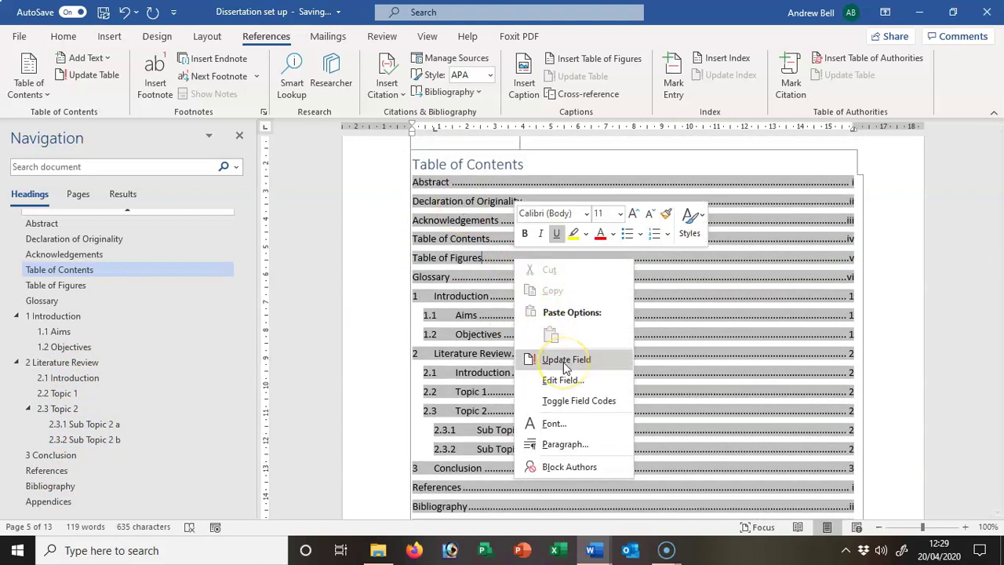
pyautogui.click(426, 267)
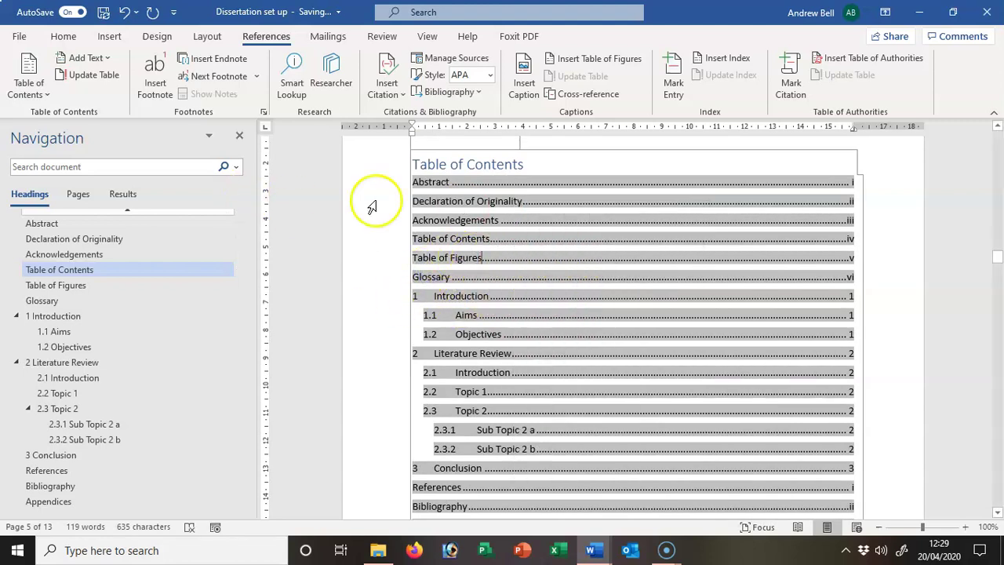
pyautogui.click(34, 86)
pyautogui.click(515, 258)
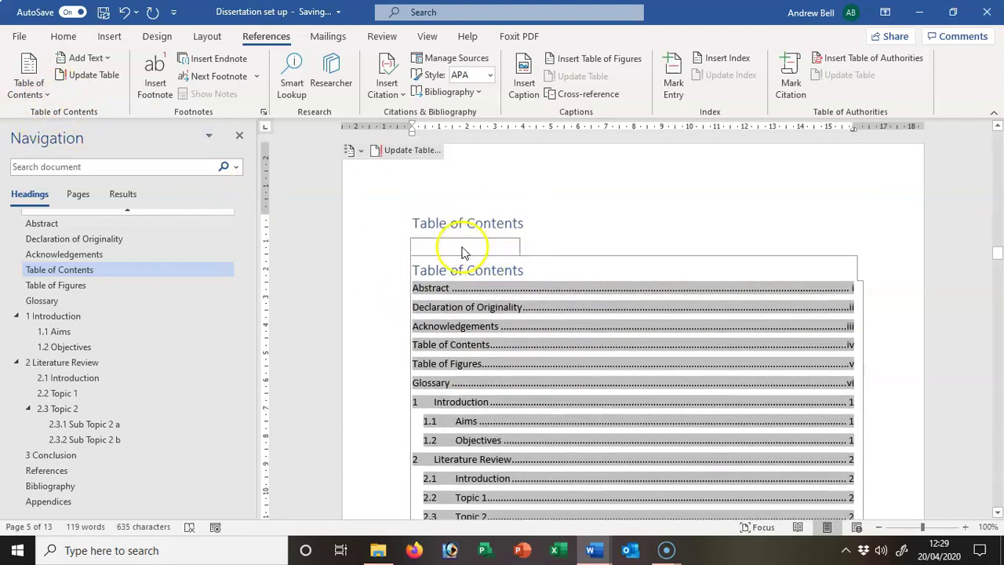
pyautogui.rightClick(451, 255)
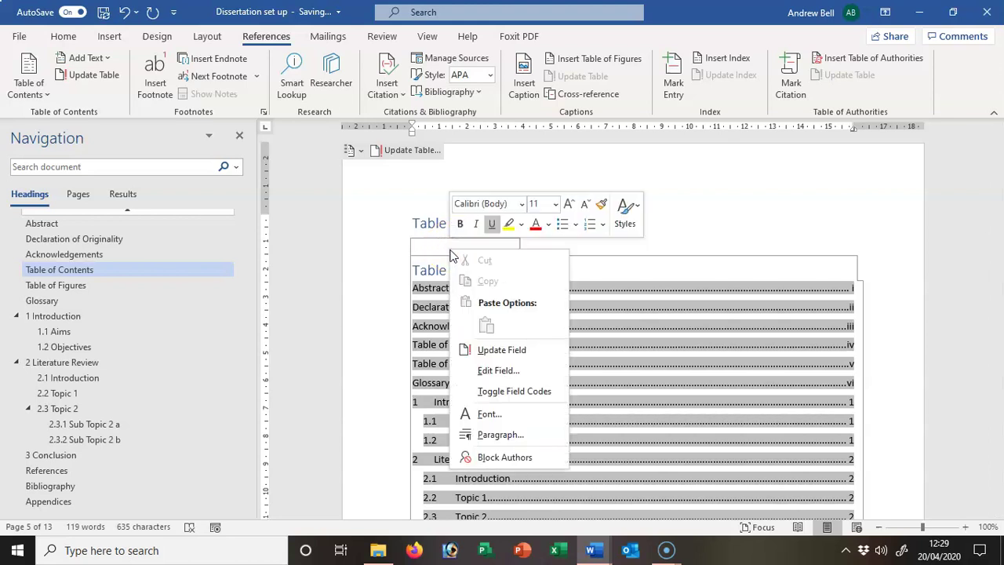
pyautogui.click(666, 217)
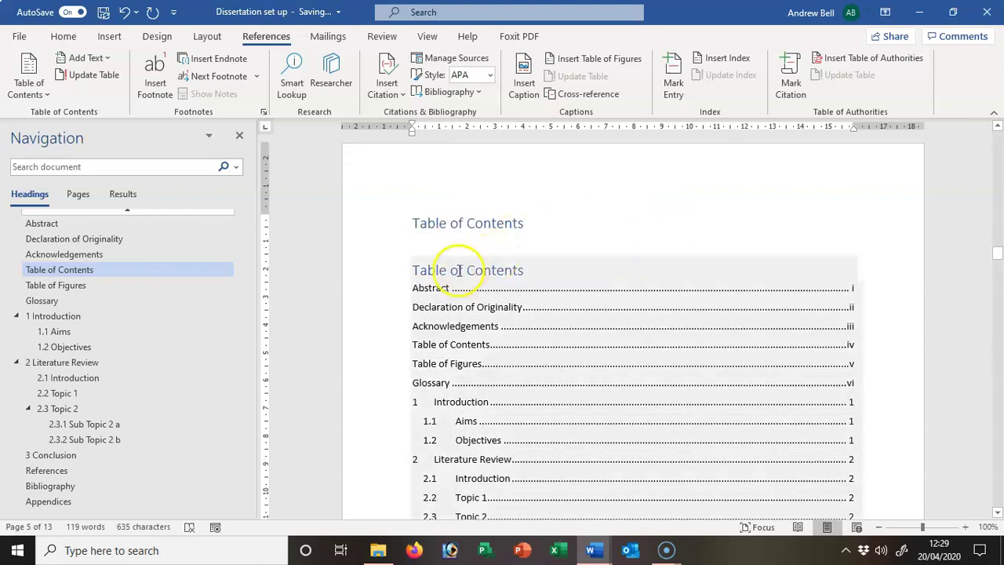
# Remove the automatic table of contents with its duplicate title, keeping the original Table of Contents heading.
pyautogui.click(436, 269)
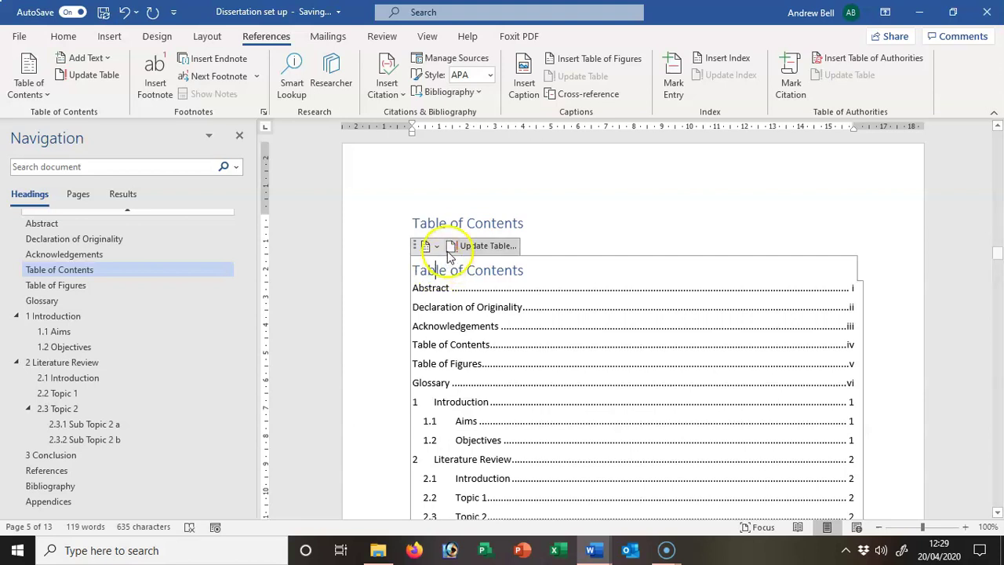
pyautogui.click(424, 245)
pyautogui.scroll(-2, 455, 346)
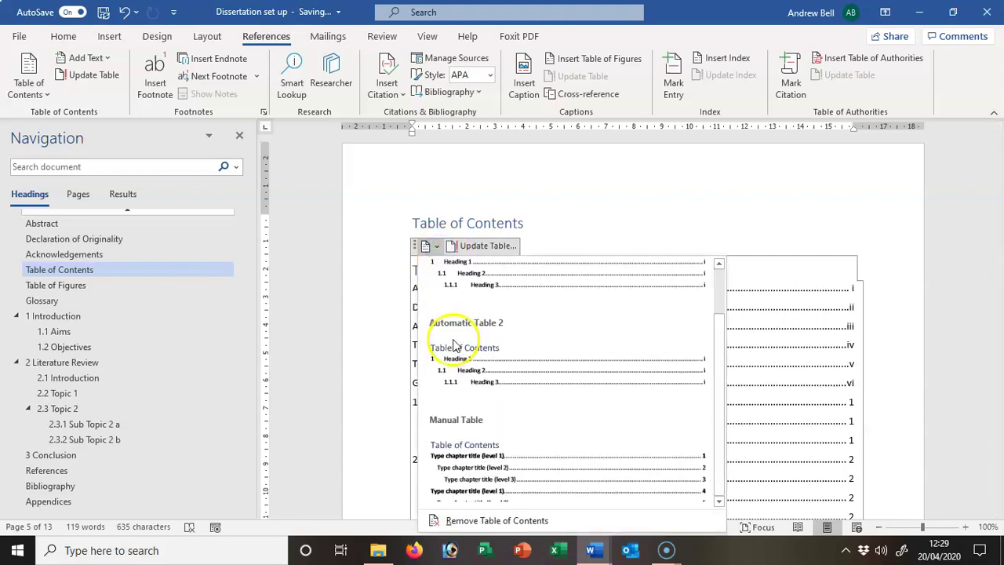
pyautogui.click(463, 520)
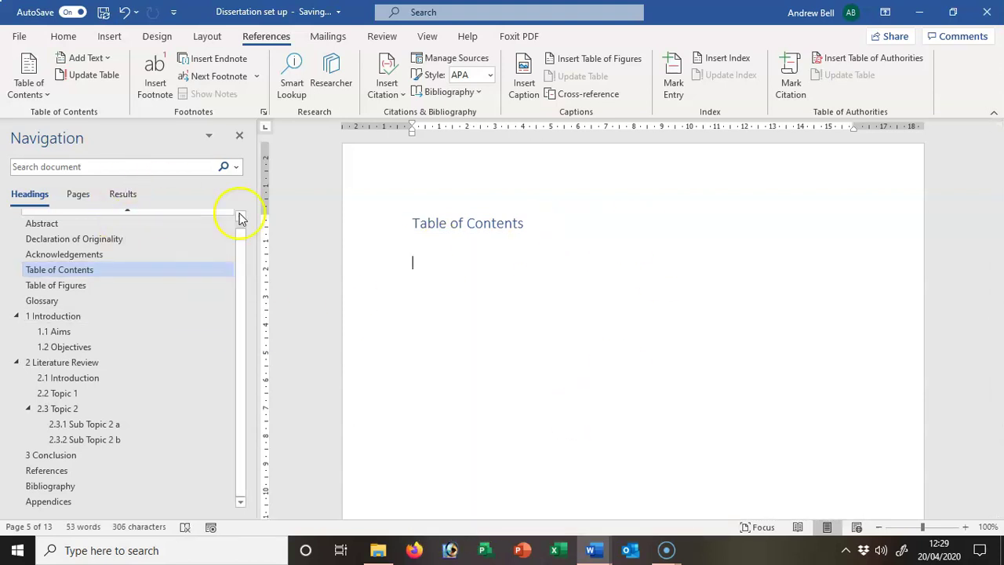
# Insert a custom table of contents showing 2 heading levels on the blank line below the Table of Contents heading.
pyautogui.click(35, 93)
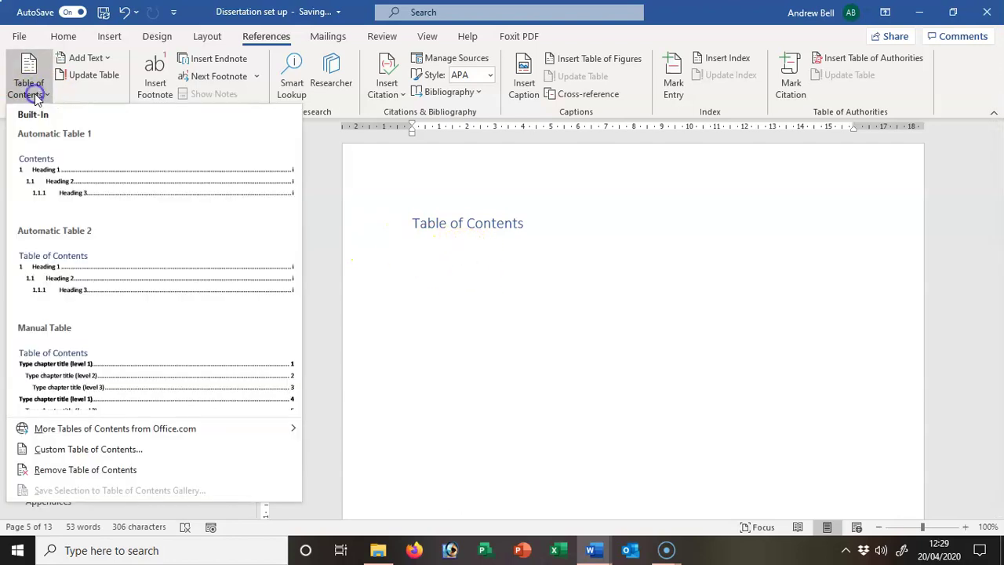
pyautogui.click(78, 450)
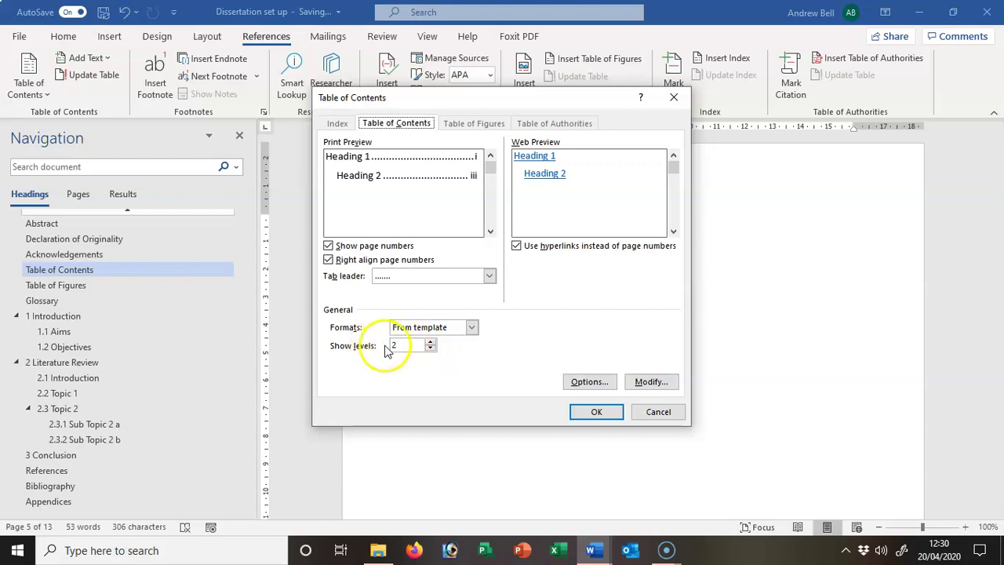
pyautogui.click(593, 411)
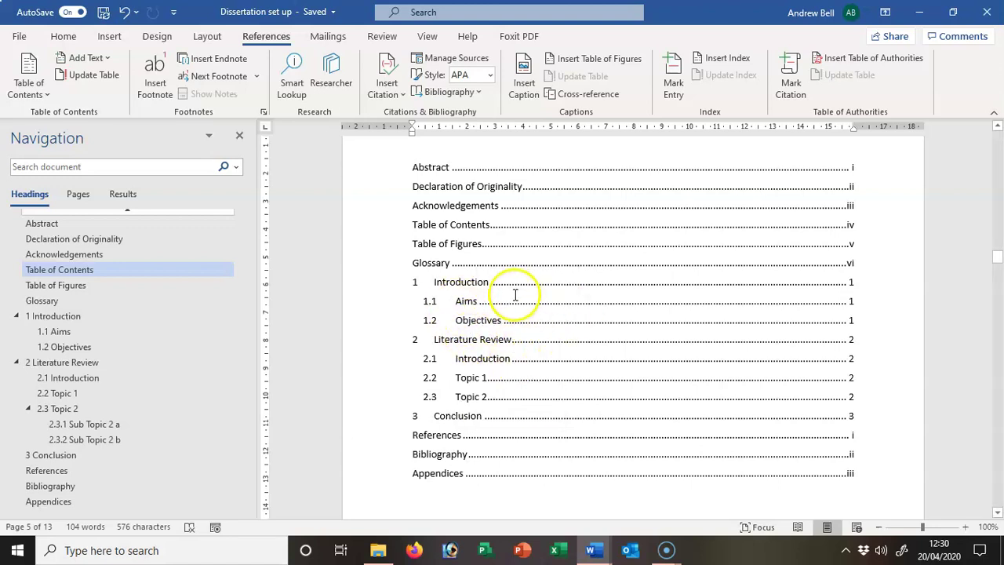
pyautogui.scroll(3, 533, 300)
pyautogui.scroll(-3, 562, 298)
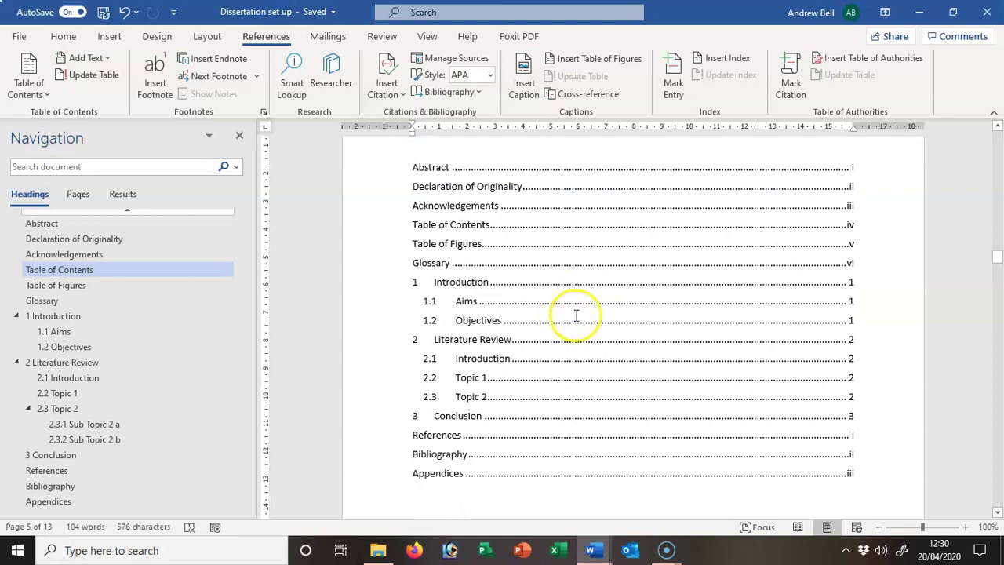
# Update the entire custom table of contents, not only its page numbers.
pyautogui.click(449, 245)
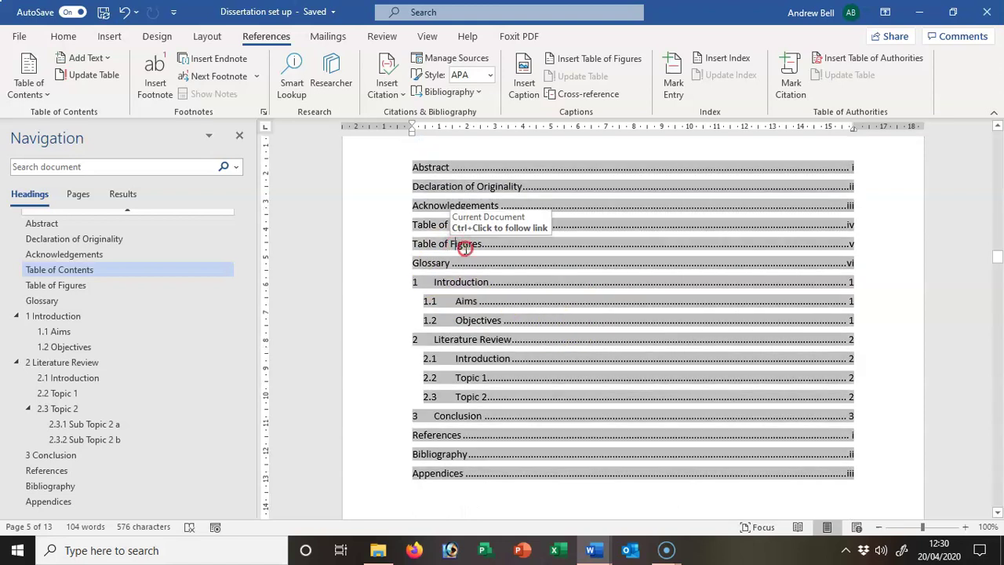
pyautogui.rightClick(464, 246)
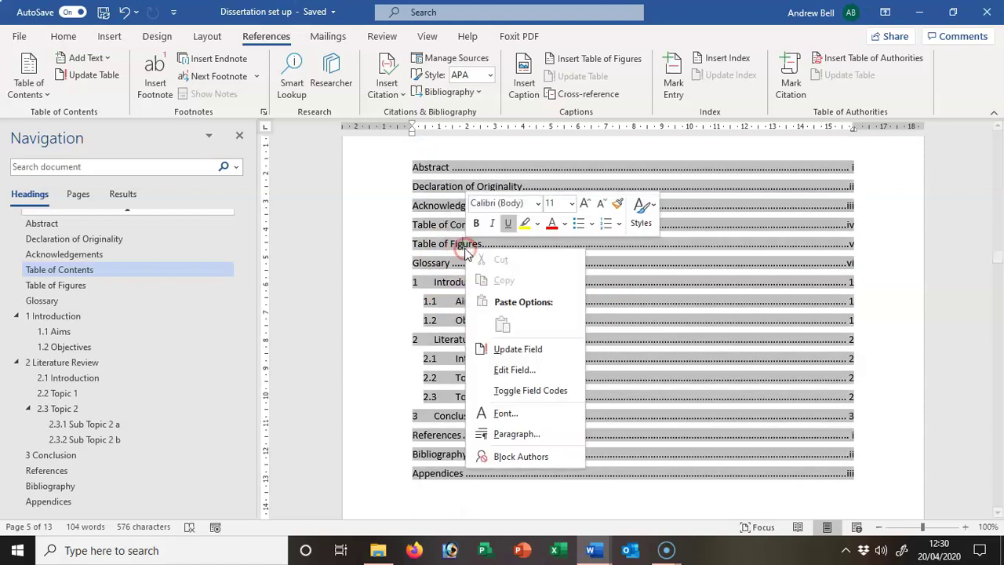
pyautogui.click(527, 350)
pyautogui.click(427, 272)
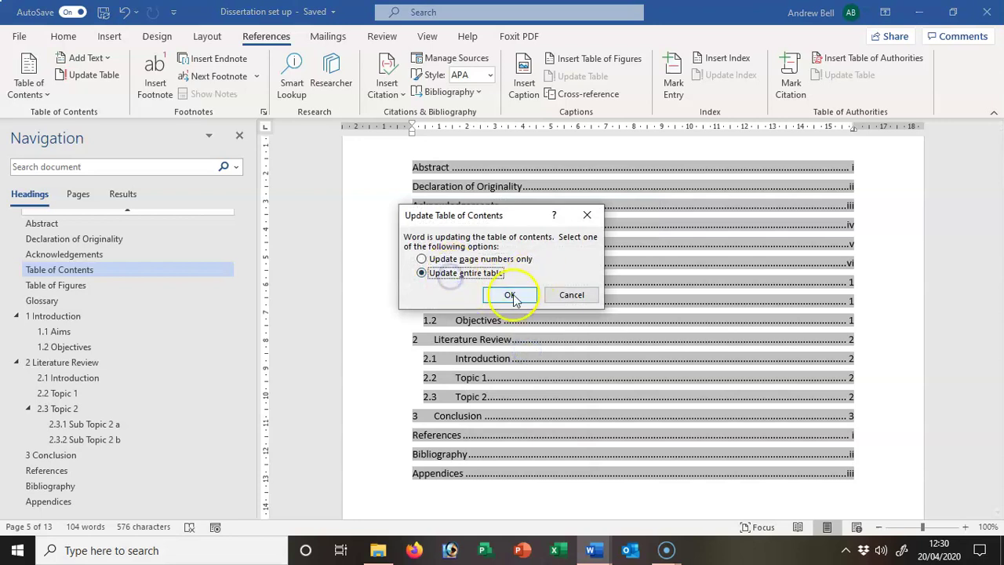
pyautogui.click(510, 296)
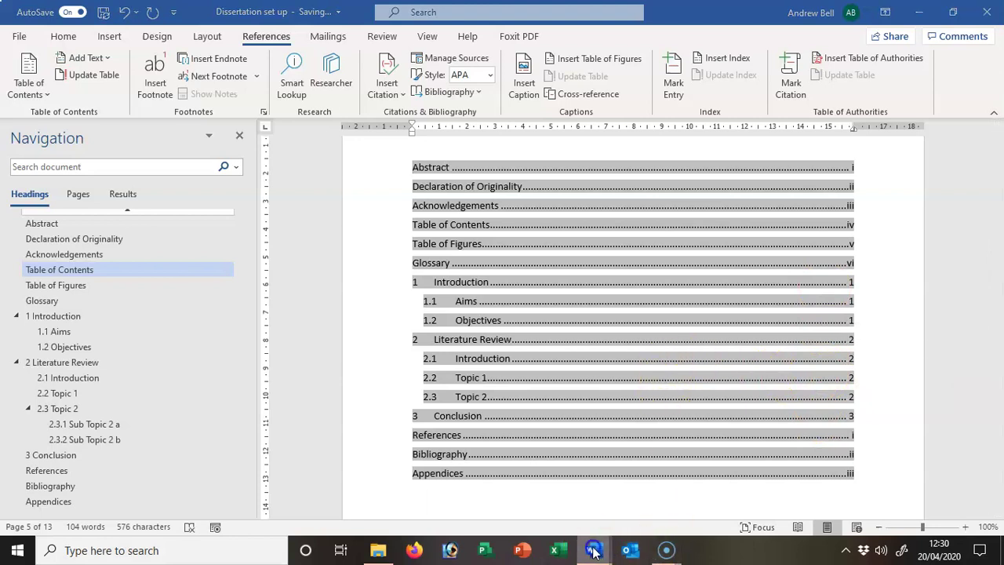
# Switch to the open Video Credit Front Screen document.
pyautogui.moveTo(592, 550)
pyautogui.click(570, 469)
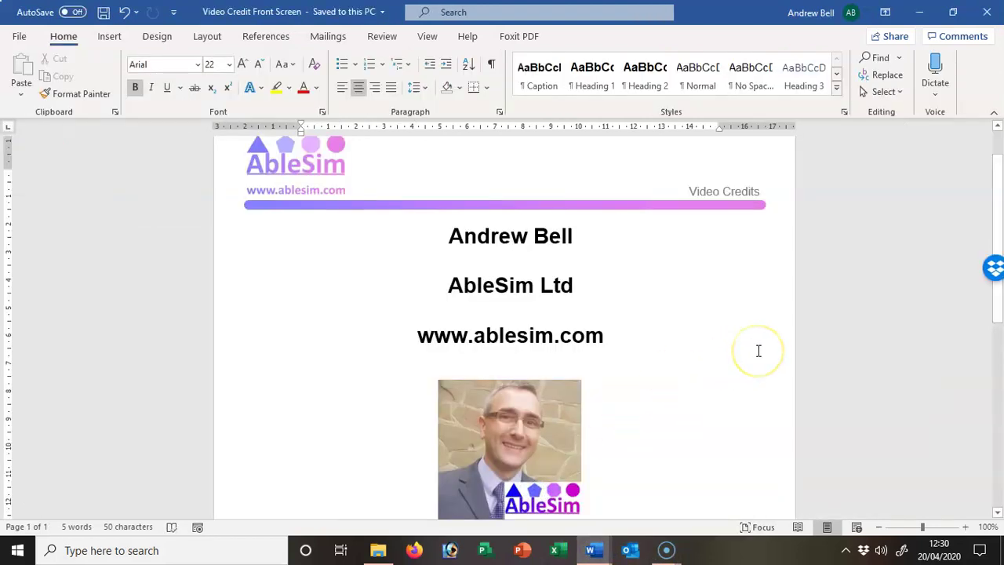